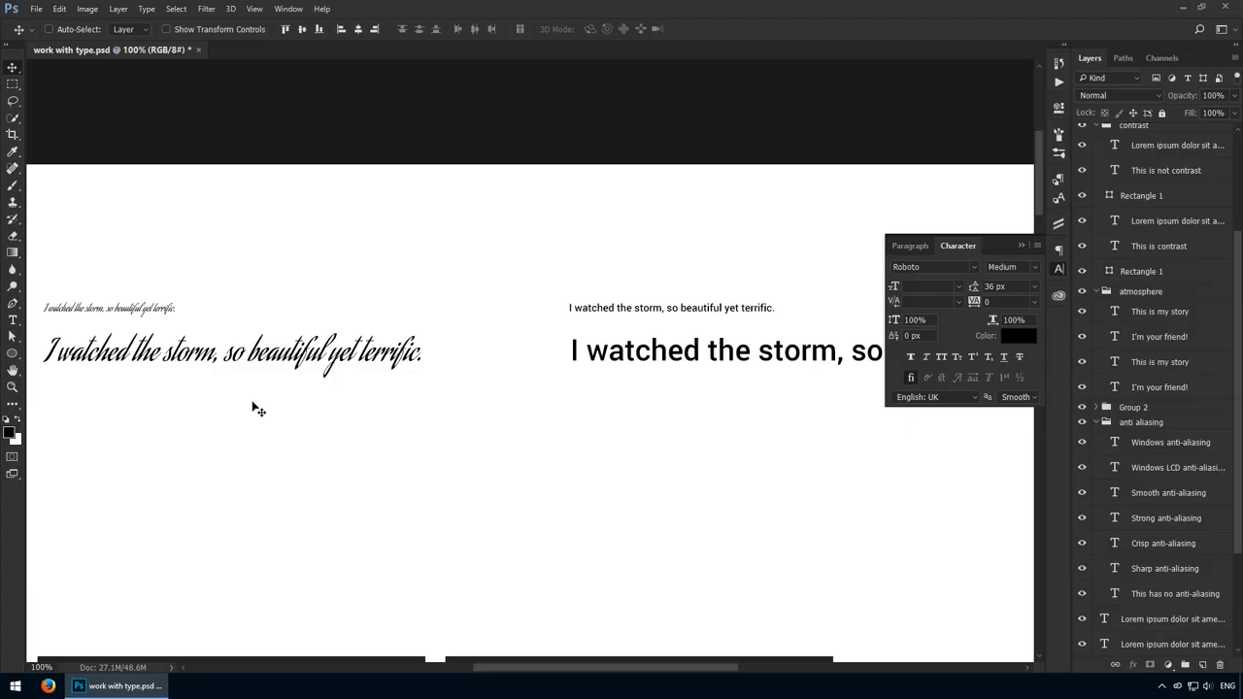
# Check the character settings of both script sentences and the large Roboto sentence.
pyautogui.keyDown('ctrl'); pyautogui.click(235, 365); pyautogui.keyUp('ctrl')
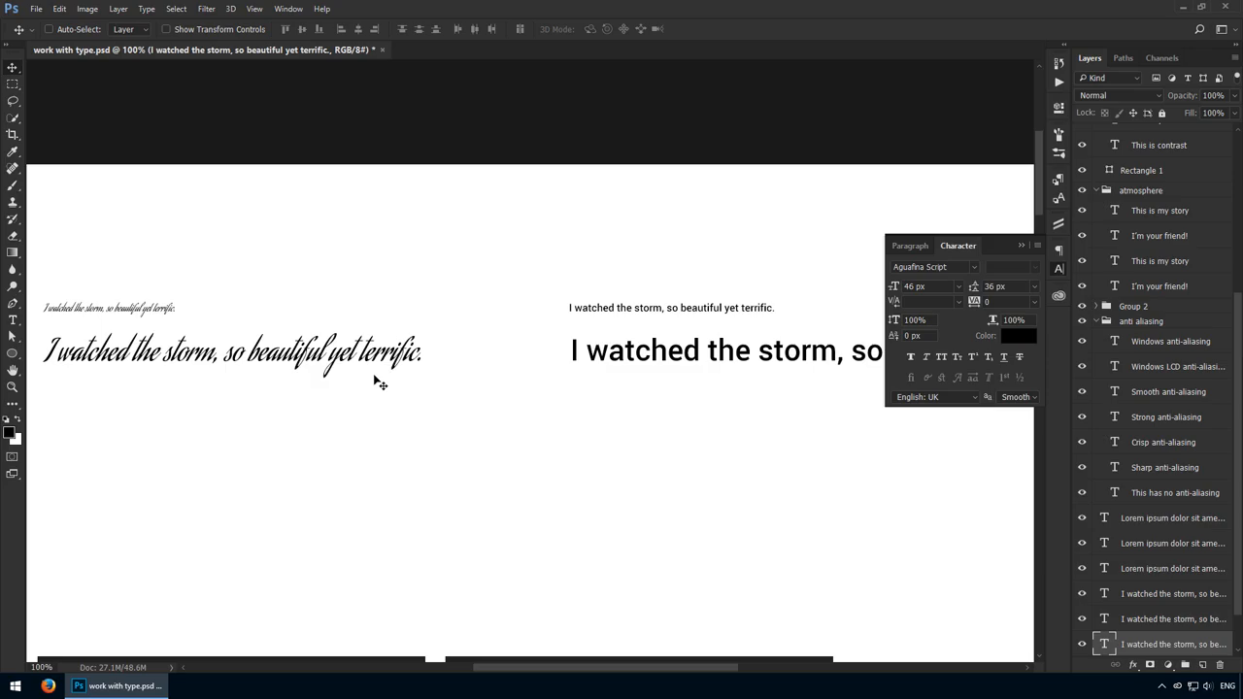
pyautogui.keyDown('ctrl'); pyautogui.click(160, 306); pyautogui.keyUp('ctrl')
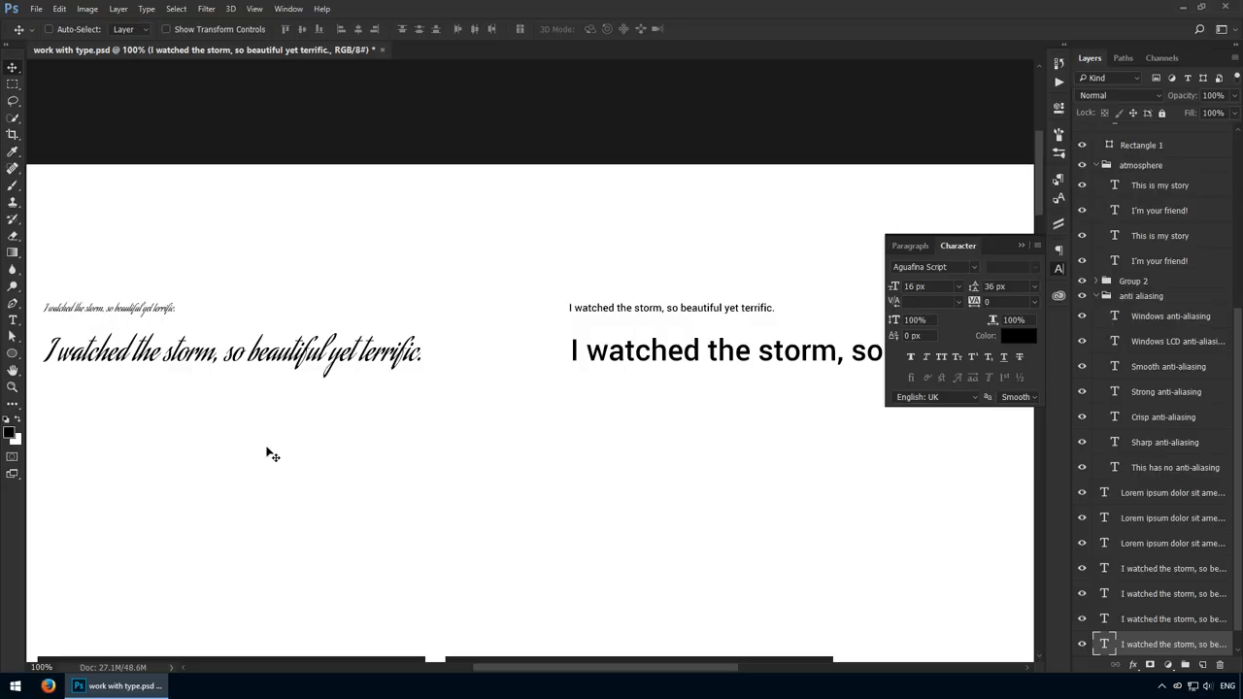
pyautogui.moveTo(482, 356); pyautogui.dragTo(222, 349)
pyautogui.keyDown('ctrl'); pyautogui.click(416, 352); pyautogui.keyUp('ctrl')
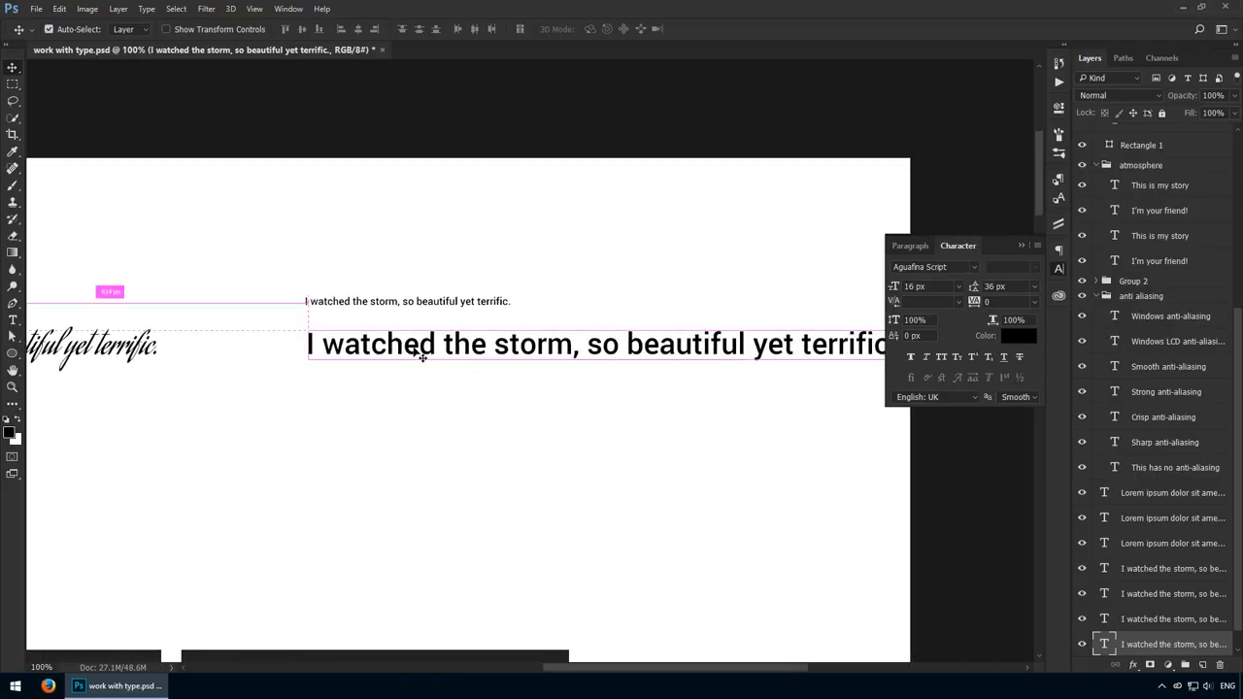
pyautogui.moveTo(560, 322); pyautogui.dragTo(466, 321)
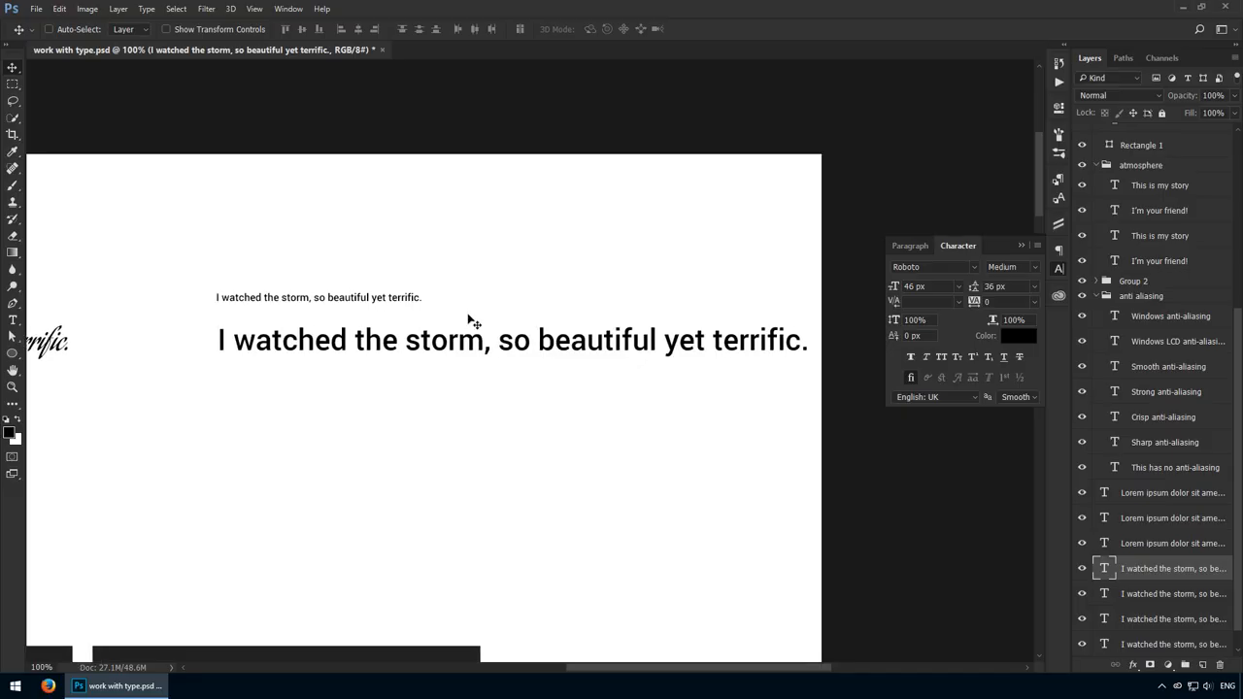
# Set the small Roboto sentence's font size to 12 px and select the large script sentence.
pyautogui.keyDown('ctrl'); pyautogui.click(401, 300); pyautogui.keyUp('ctrl')
pyautogui.click(930, 286)
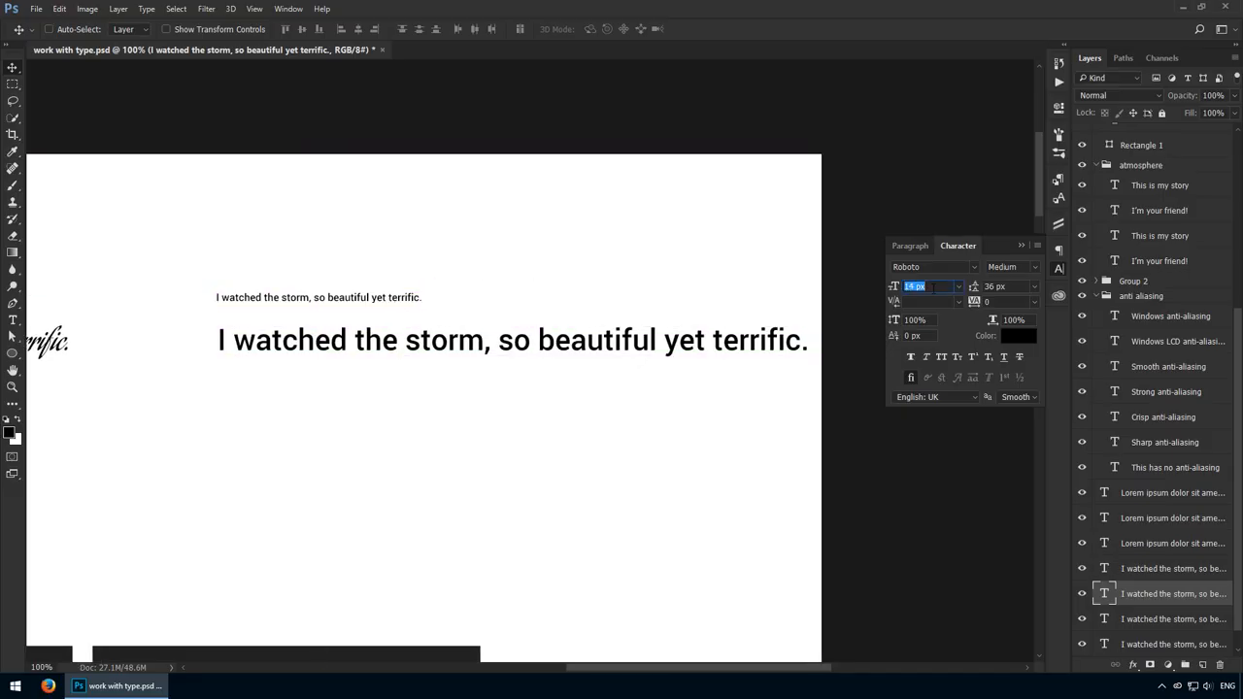
pyautogui.write('14')
pyautogui.press('Return')
pyautogui.write('12')
pyautogui.press('Return')
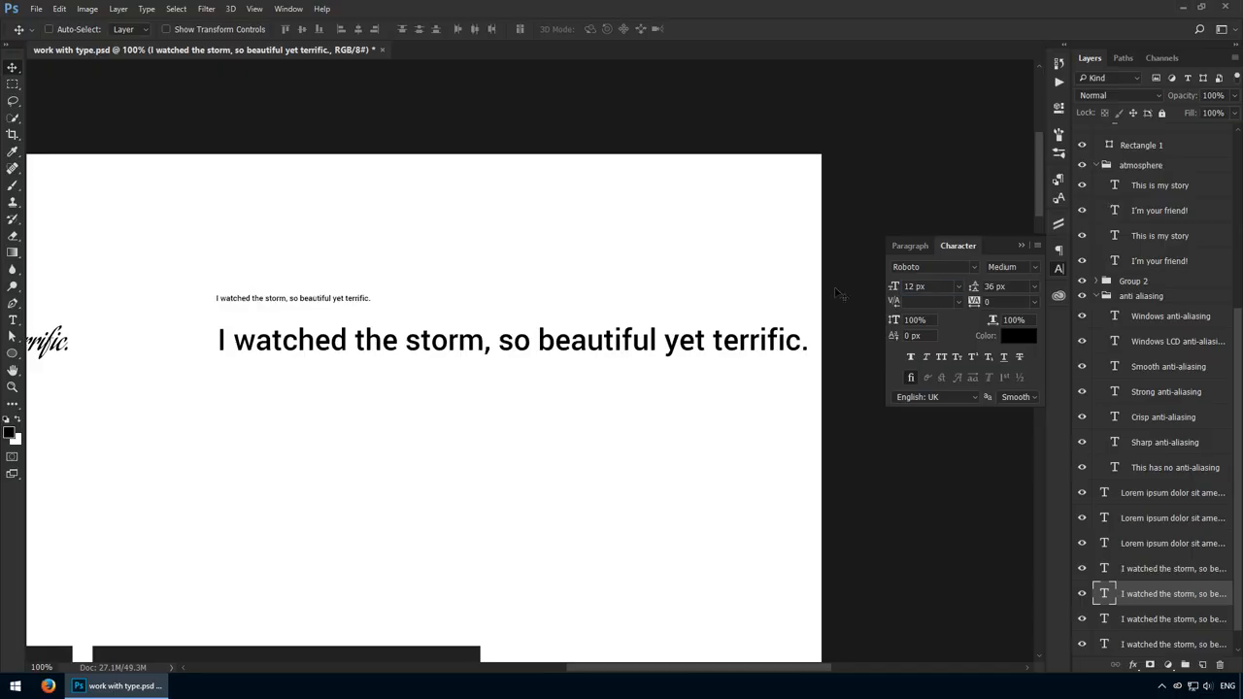
pyautogui.hscroll(-5, 389, 315)
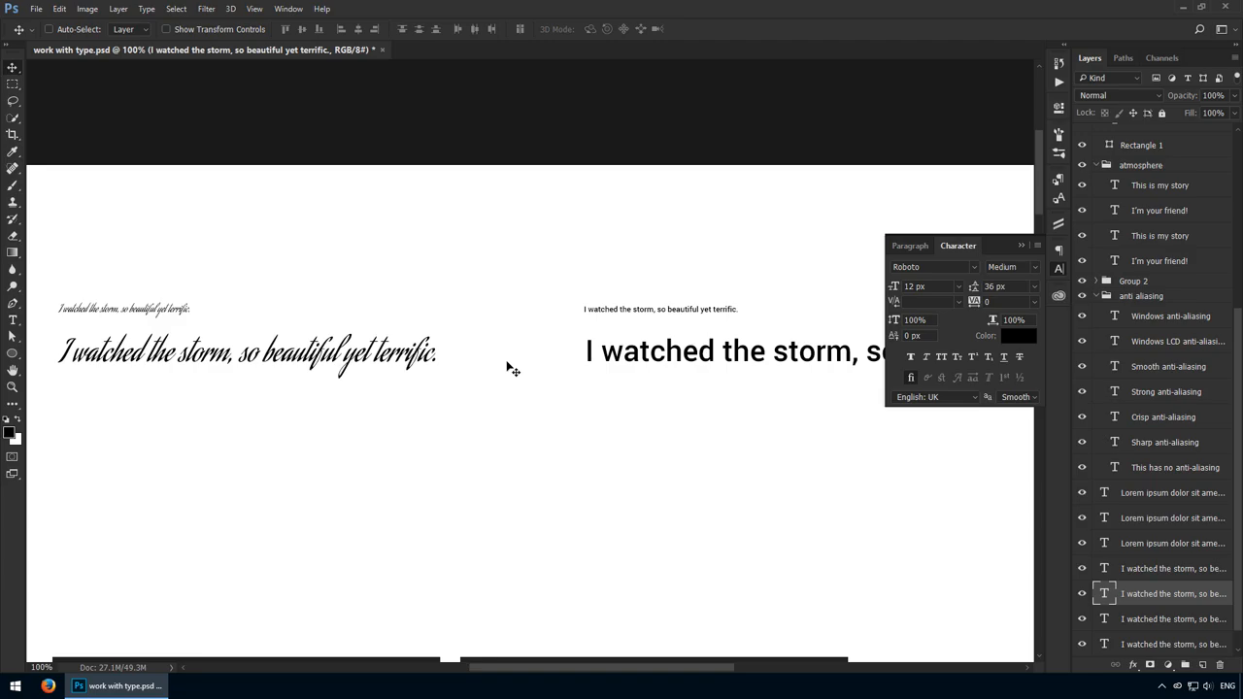
pyautogui.keyDown('ctrl'); pyautogui.click(233, 357); pyautogui.keyUp('ctrl')
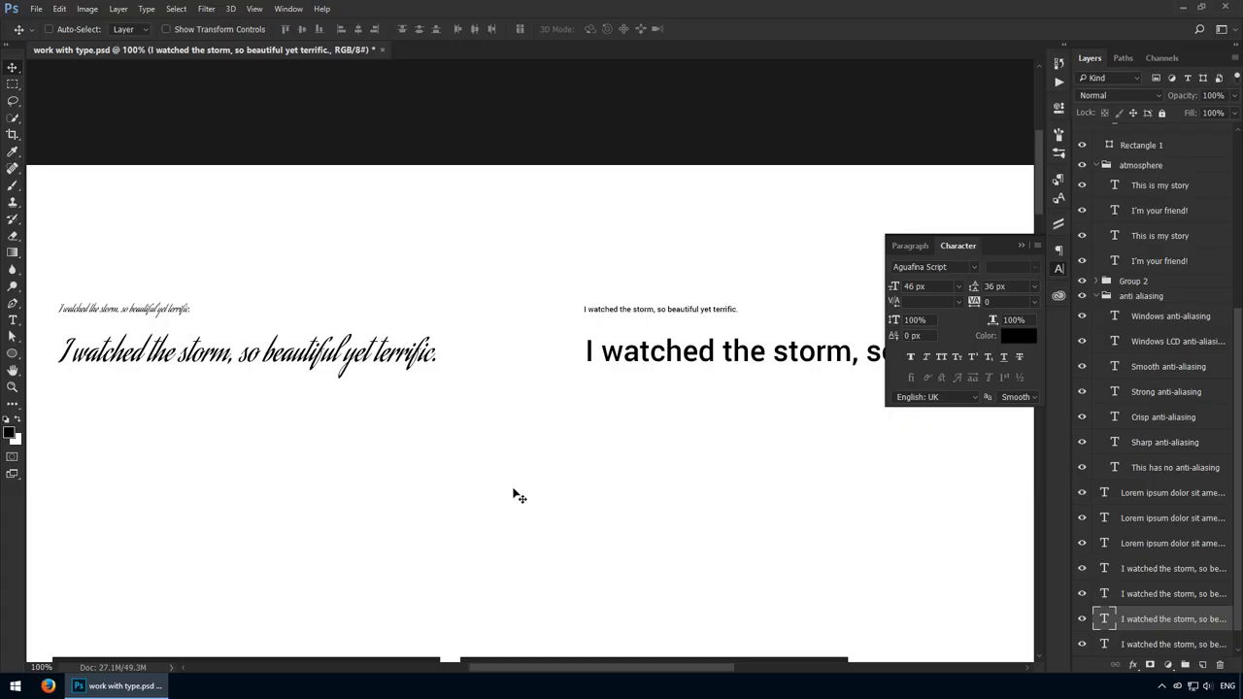
# Change the fill of the rectangle behind the "This is not contrast" text to deep blue 162395.
pyautogui.moveTo(499, 533); pyautogui.dragTo(504, 129)
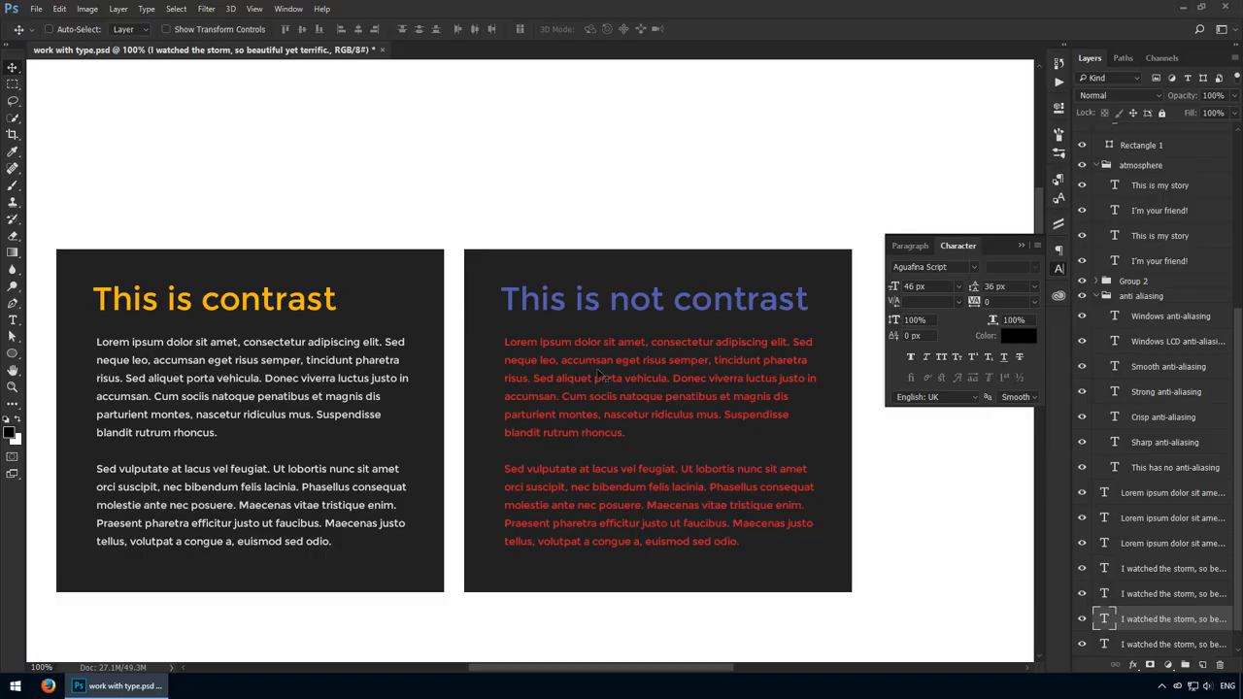
pyautogui.click(603, 406)
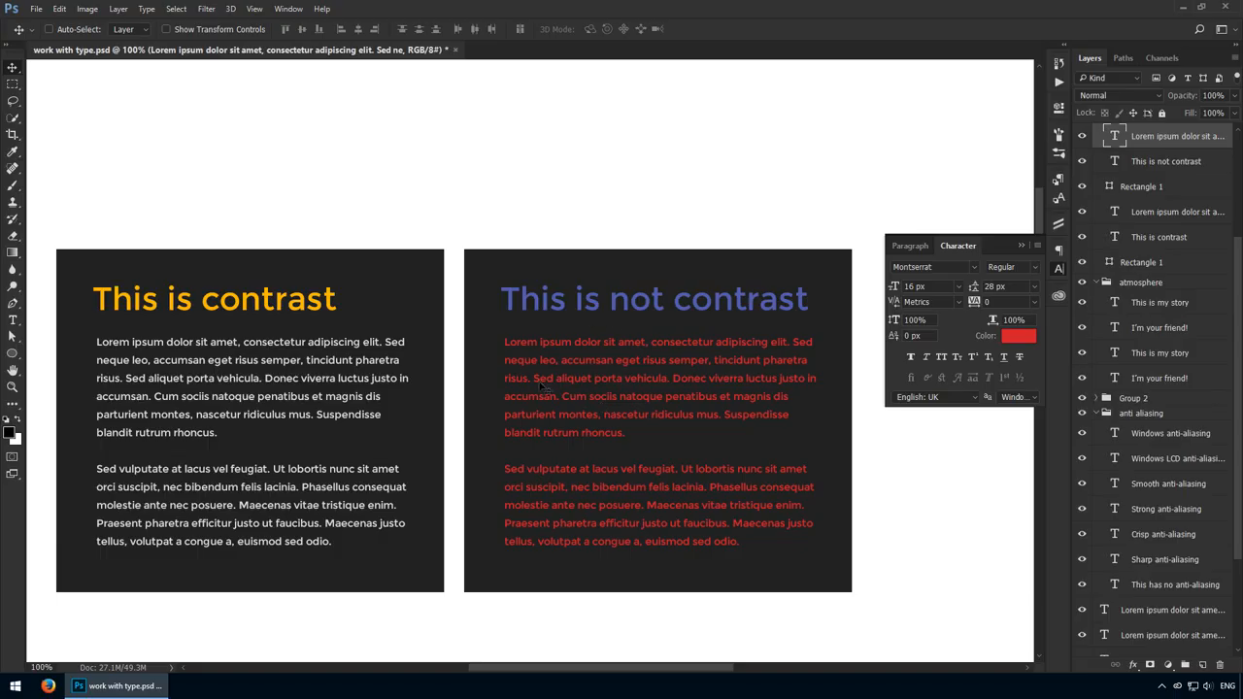
pyautogui.click(1092, 188)
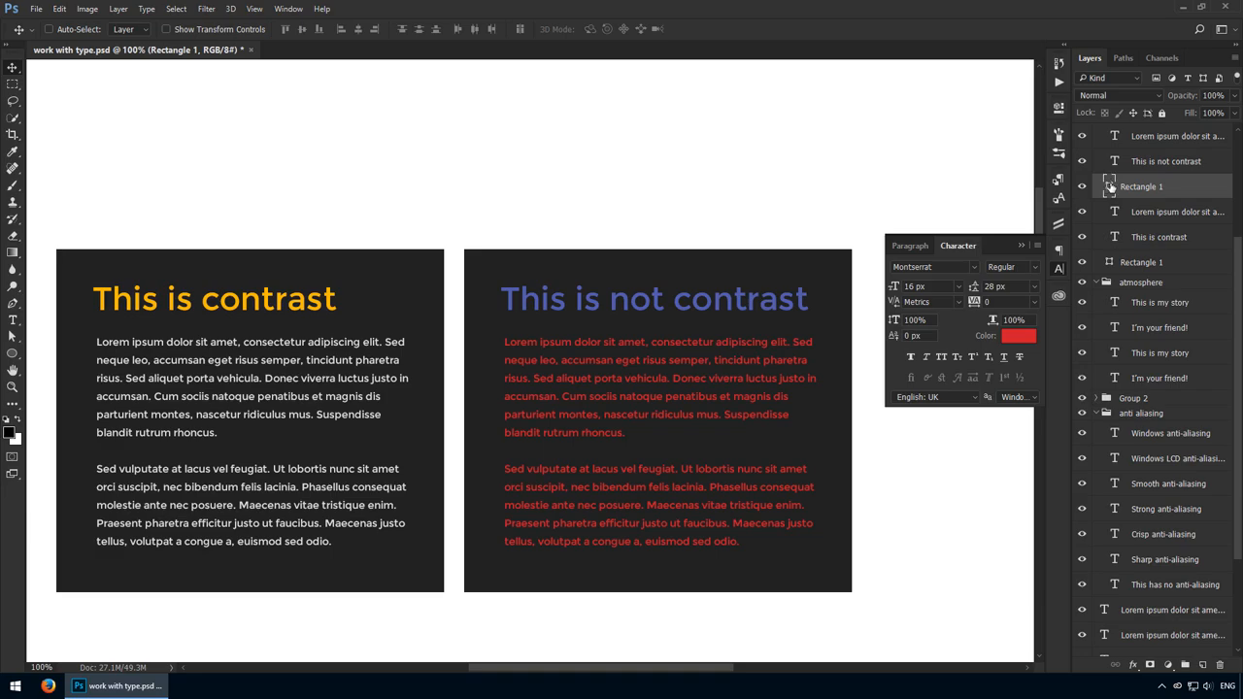
pyautogui.doubleClick(1109, 187)
pyautogui.click(617, 295)
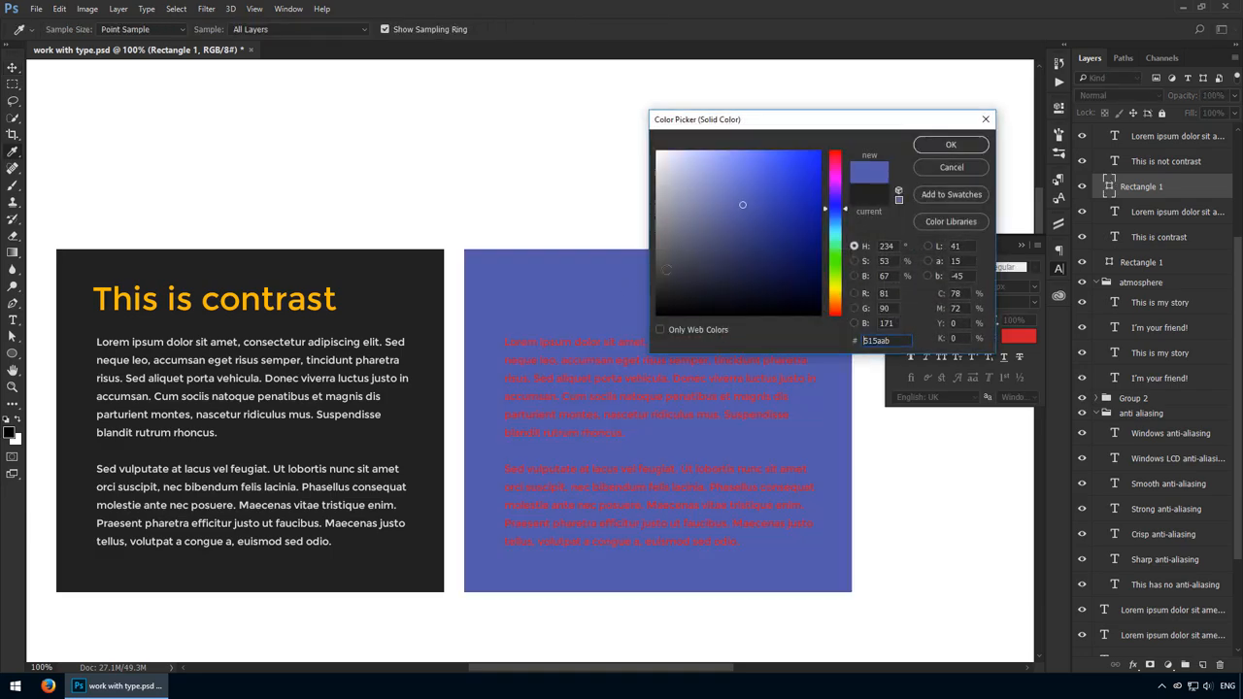
pyautogui.click(797, 219)
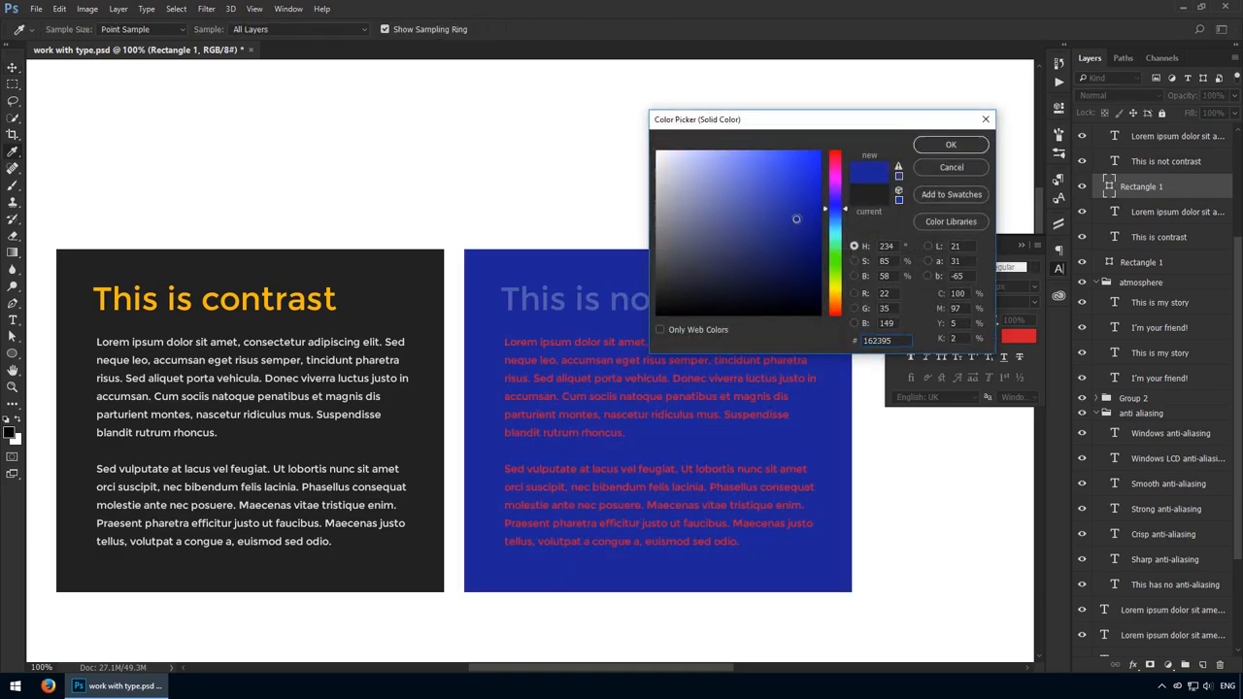
pyautogui.click(929, 149)
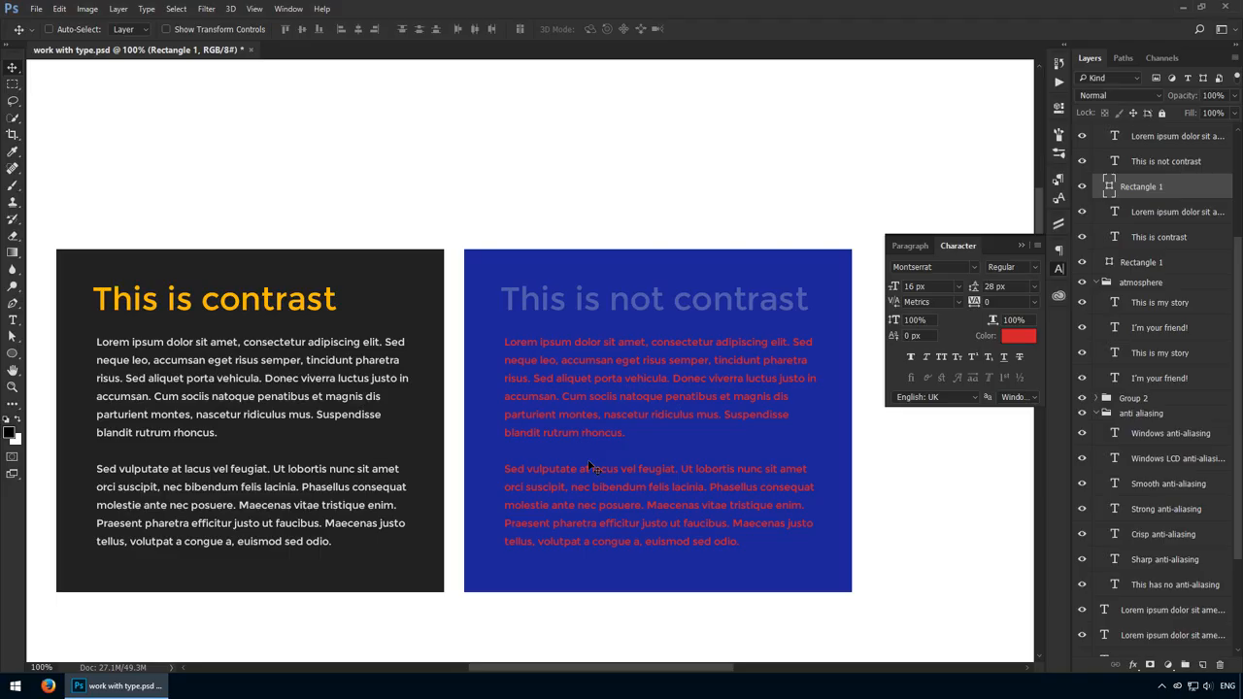
# Go from the "This is contrast" body text to the anti-aliasing samples, magnify them and select the "This has no anti-aliasing" line.
pyautogui.click(207, 390)
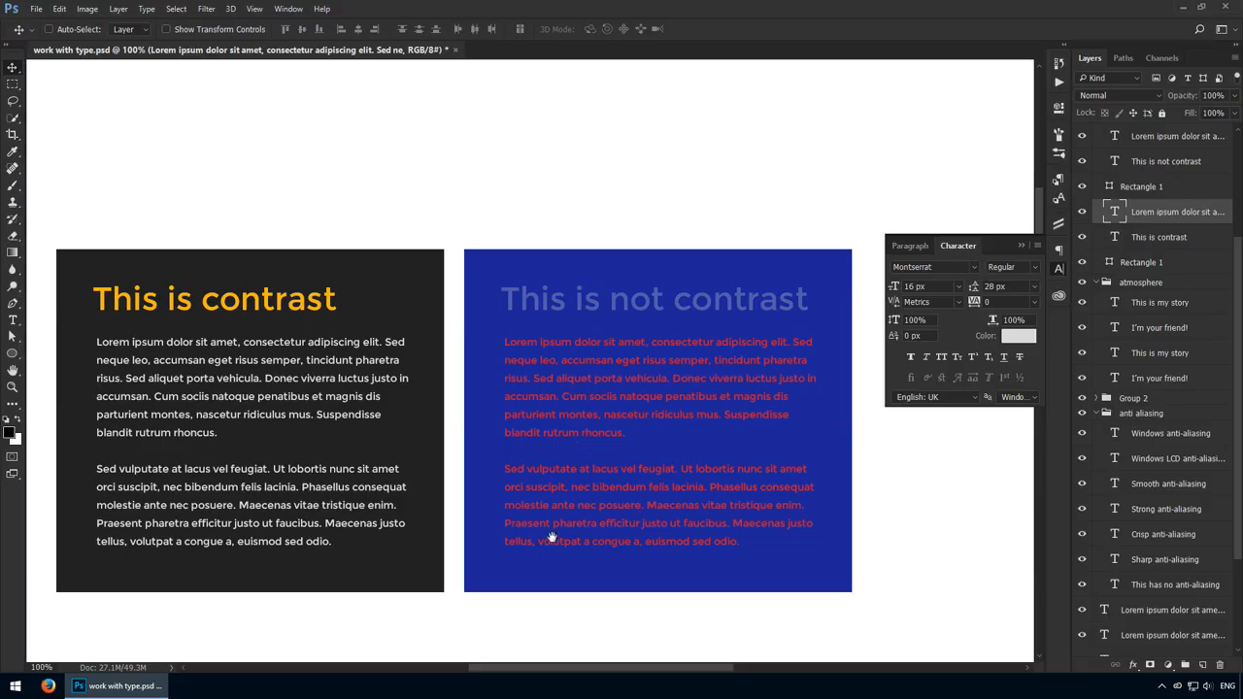
pyautogui.moveTo(549, 538); pyautogui.dragTo(540, 297)
pyautogui.moveTo(499, 508); pyautogui.dragTo(519, 392)
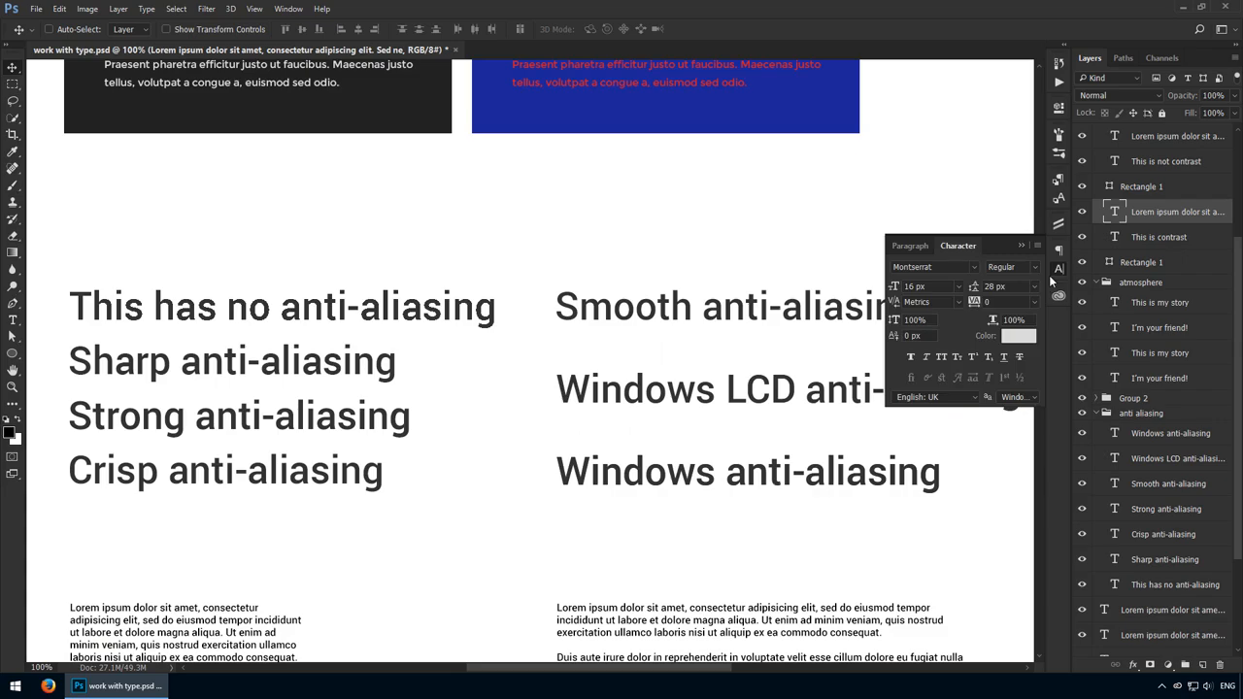
pyautogui.click(1057, 270)
pyautogui.press('z')
pyautogui.moveTo(226, 390); pyautogui.dragTo(263, 396)
pyautogui.press('v')
pyautogui.moveTo(270, 321); pyautogui.dragTo(423, 326)
pyautogui.keyDown('ctrl'); pyautogui.click(453, 260); pyautogui.keyUp('ctrl')
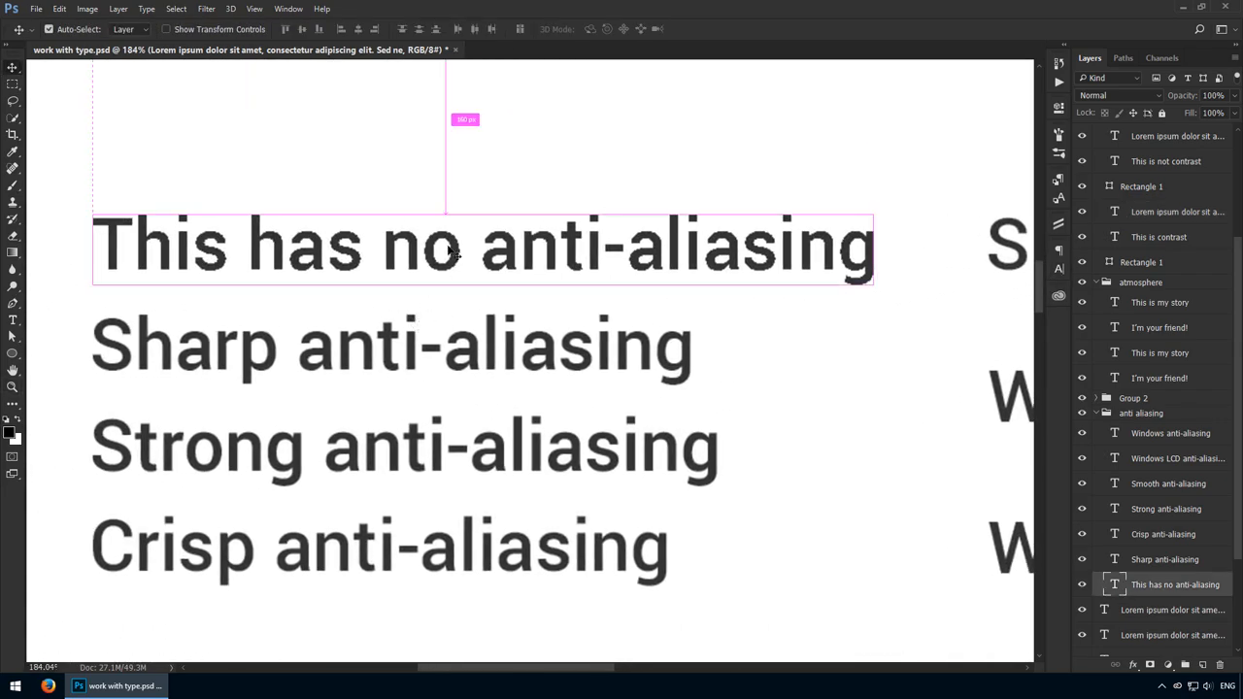
# Review the anti-aliasing methods offered for the "This has no anti-aliasing" line.
pyautogui.click(1062, 270)
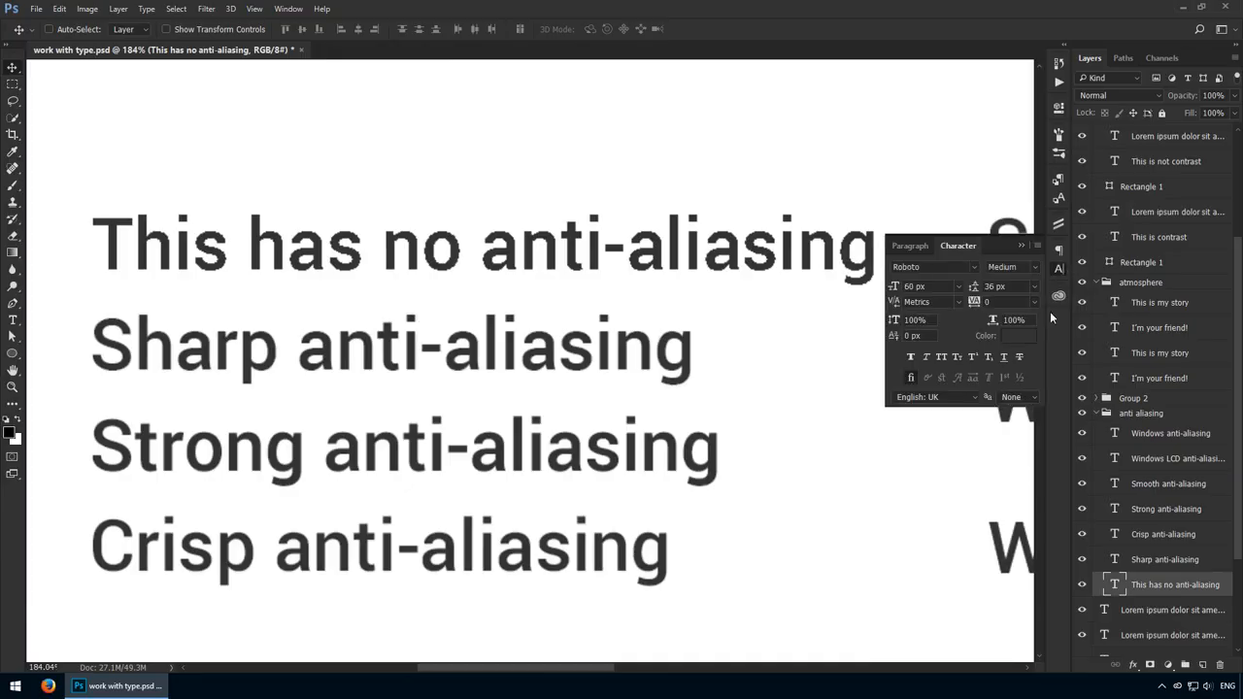
pyautogui.click(1030, 395)
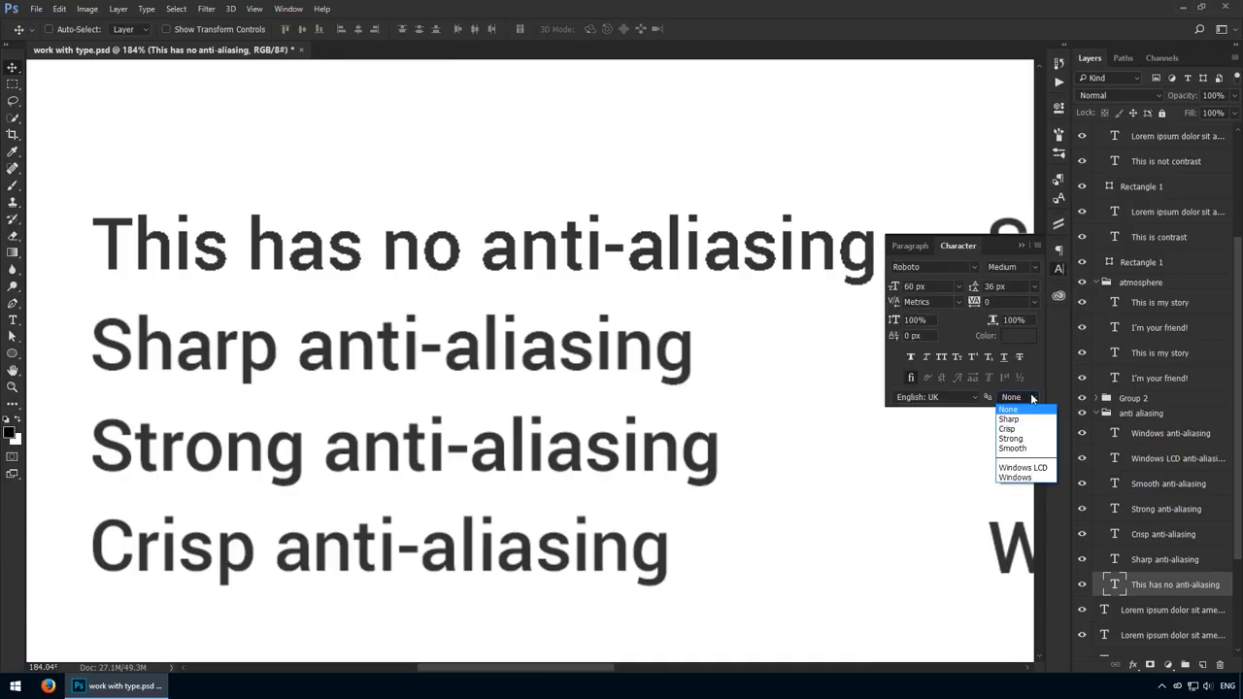
pyautogui.click(1030, 393)
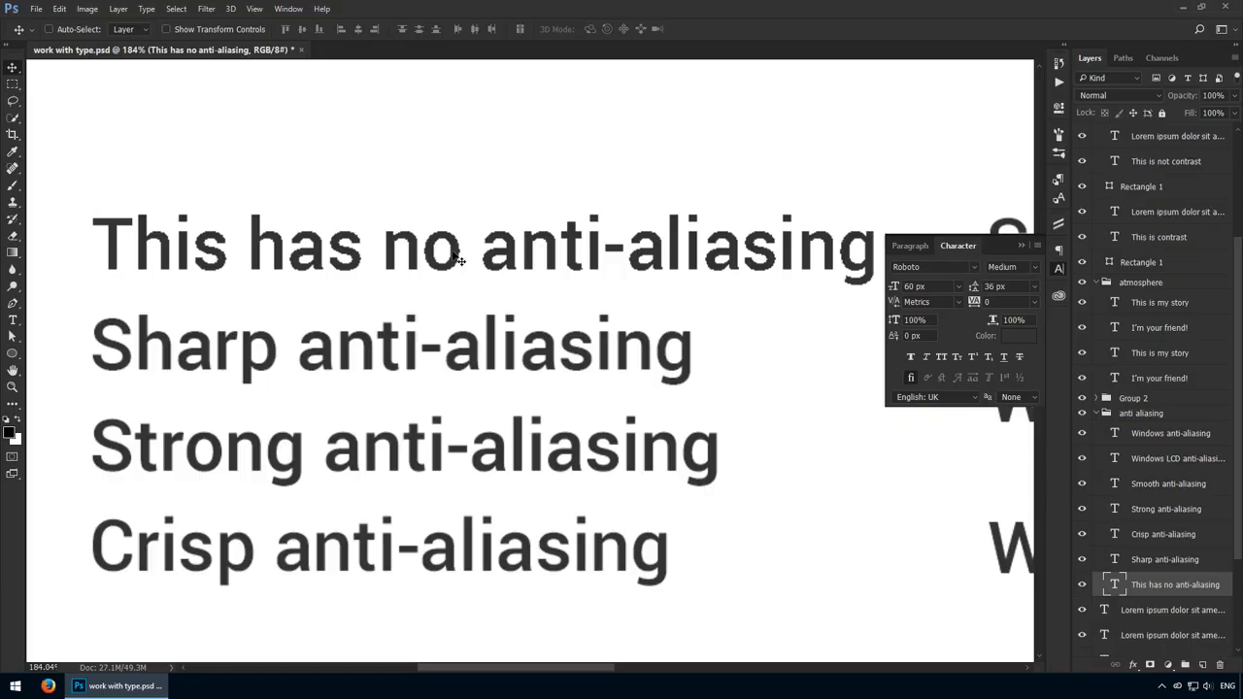
# Examine the letter edges of the "This has no anti-aliasing" line up close along its whole length.
pyautogui.press('z')
pyautogui.moveTo(463, 252); pyautogui.dragTo(488, 266)
pyautogui.press('v')
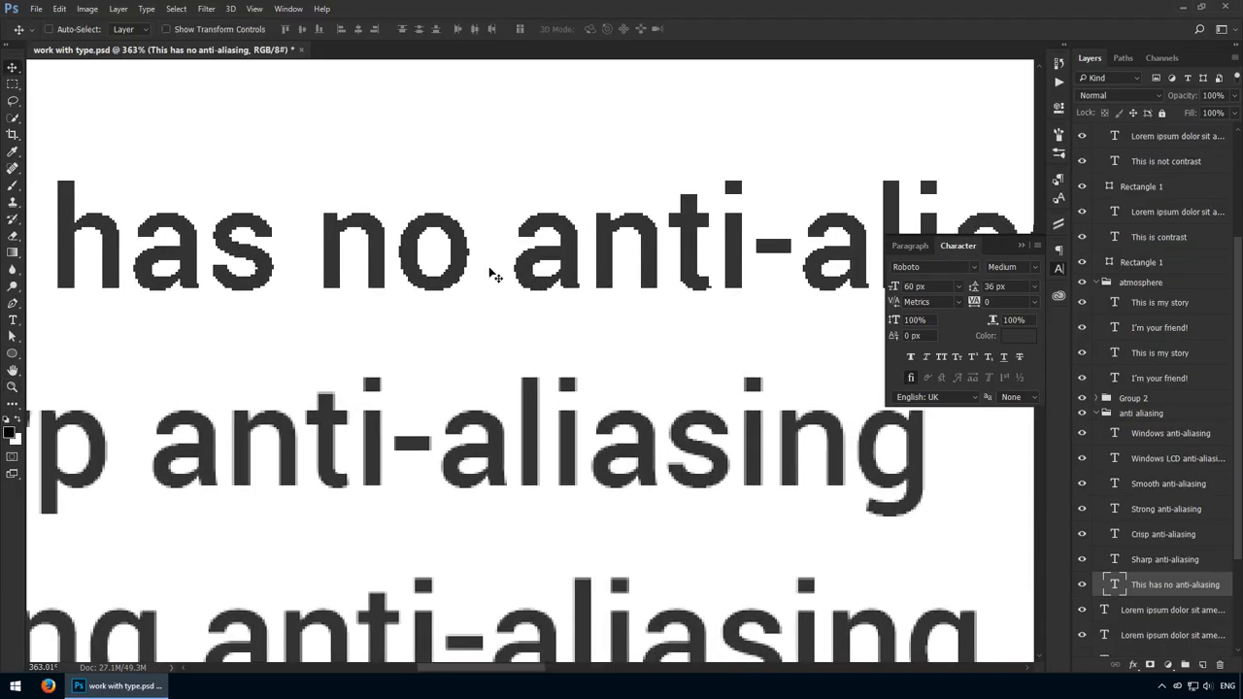
pyautogui.press('space')
pyautogui.moveTo(685, 314); pyautogui.dragTo(87, 263)
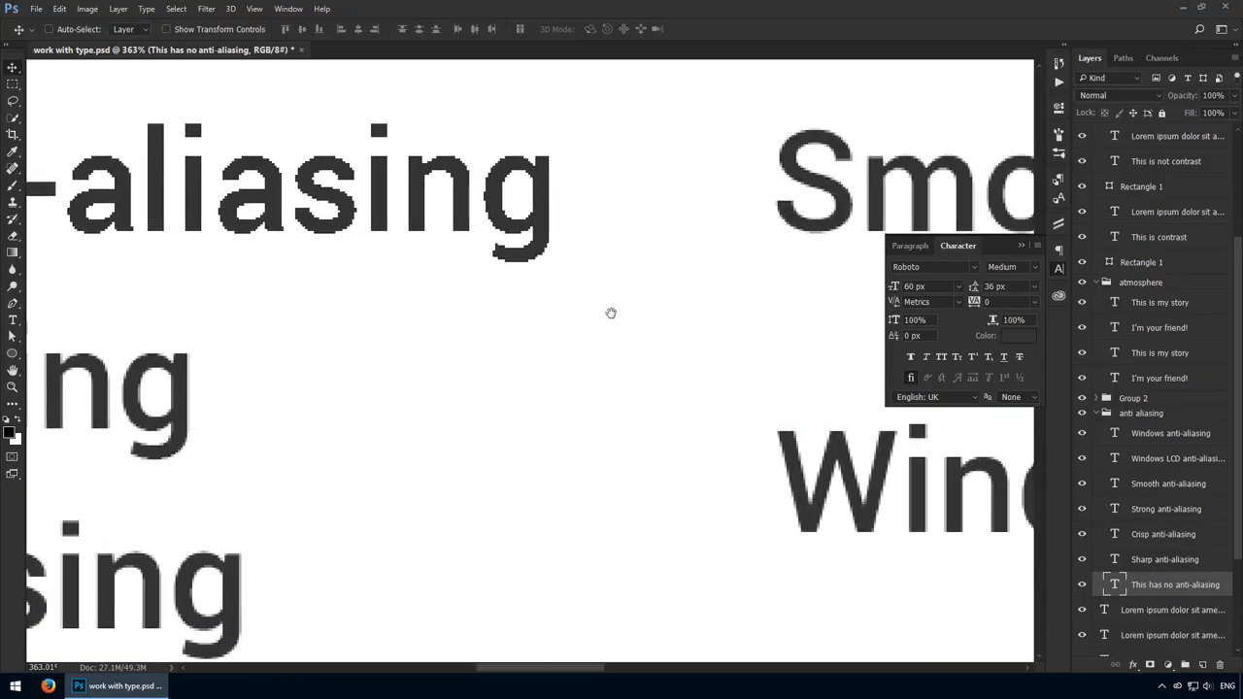
pyautogui.moveTo(610, 314)
pyautogui.mouseDown()
pyautogui.moveTo(525, 304)
pyautogui.moveTo(699, 308)
pyautogui.mouseUp()
pyautogui.moveTo(320, 314); pyautogui.dragTo(702, 335)
pyautogui.moveTo(550, 363); pyautogui.dragTo(777, 373)
pyautogui.moveTo(151, 336)
pyautogui.mouseDown()
pyautogui.moveTo(371, 347)
pyautogui.moveTo(457, 327)
pyautogui.mouseUp()
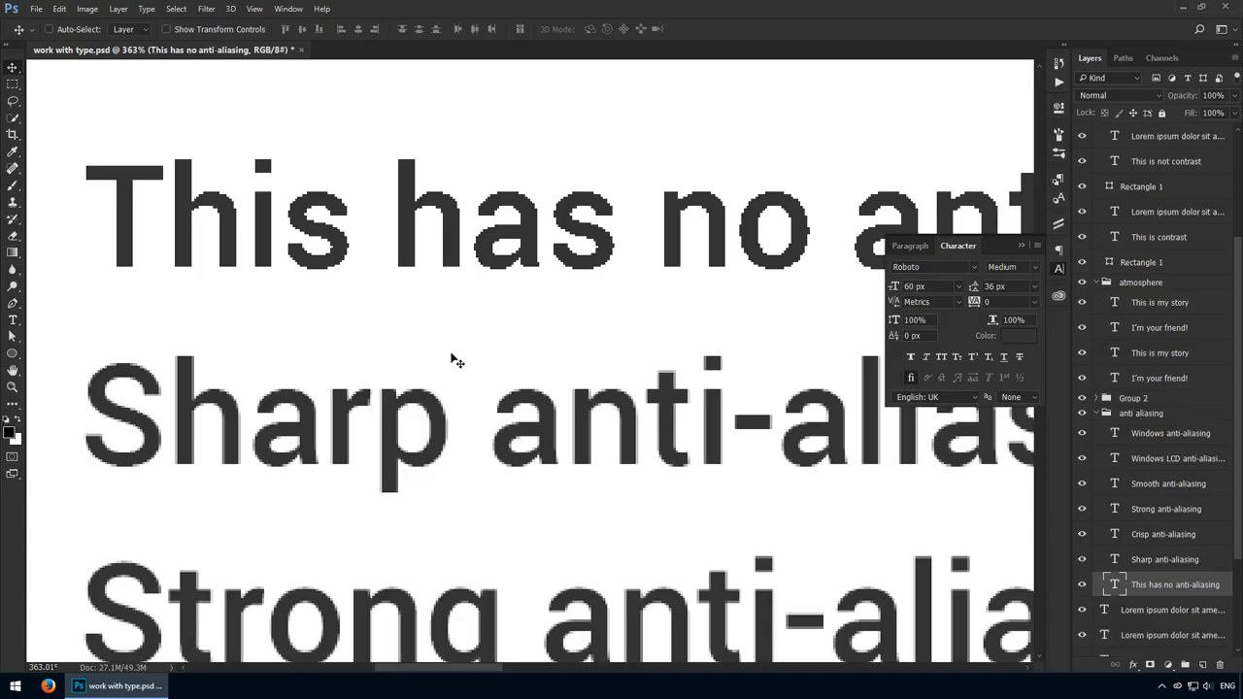
# Magnify the letters of the "Sharp anti-aliasing" line and recheck the anti-aliasing choices, keeping None for the selected line.
pyautogui.moveTo(173, 399); pyautogui.dragTo(251, 430)
pyautogui.click(1014, 397)
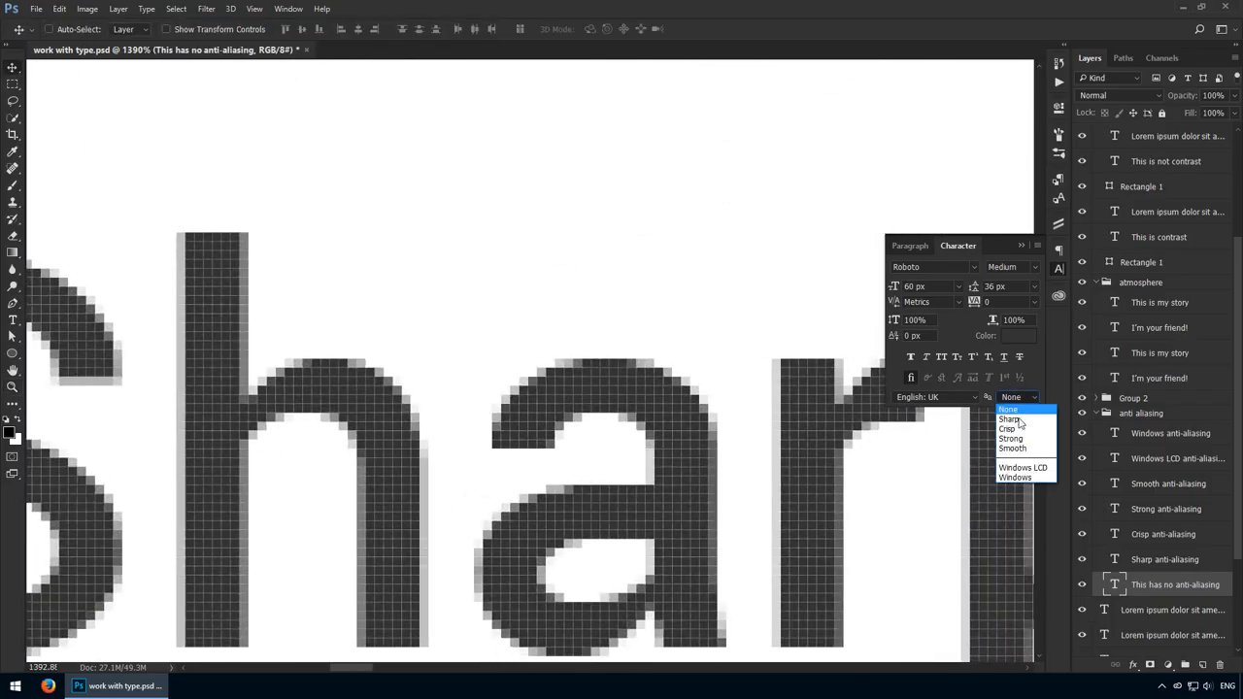
pyautogui.click(1008, 410)
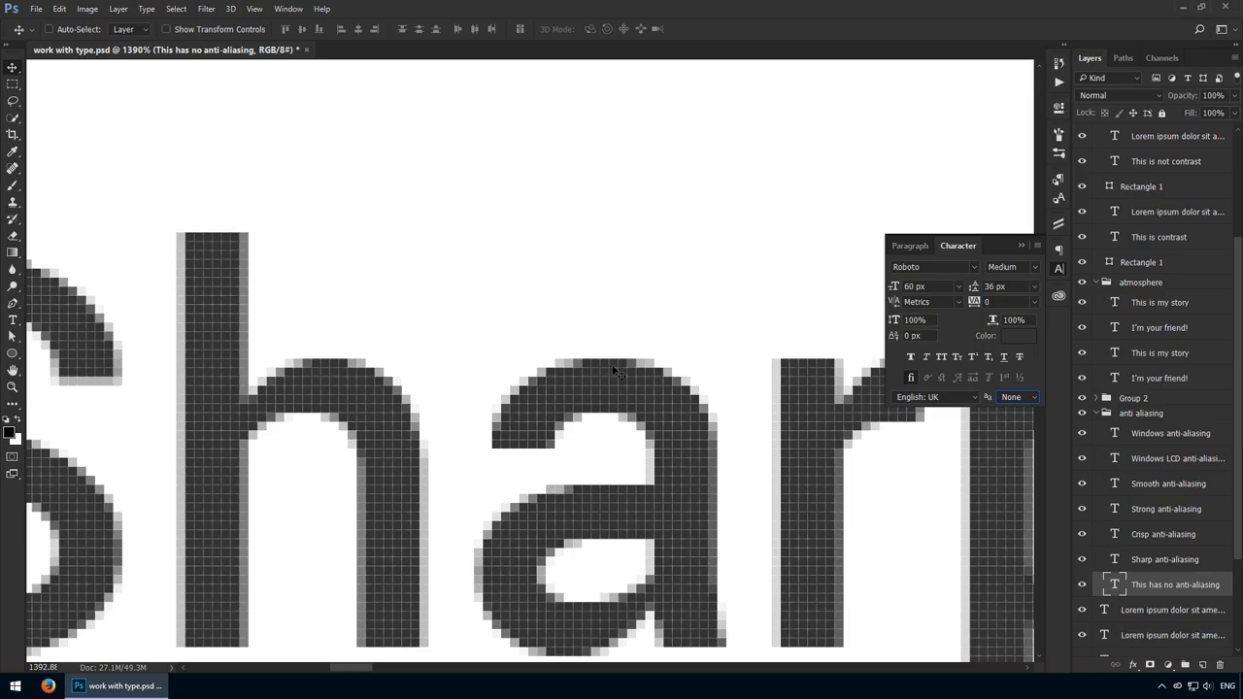
# Select the "Strong anti-aliasing" line and compare the lower end of its S with the one in "Sharp anti-aliasing".
pyautogui.hotkey('ctrl', '1')
pyautogui.moveTo(637, 371); pyautogui.dragTo(357, 363)
pyautogui.keyDown('ctrl'); pyautogui.click(347, 378); pyautogui.keyUp('ctrl')
pyautogui.keyDown('ctrl'); pyautogui.click(355, 416); pyautogui.keyUp('ctrl')
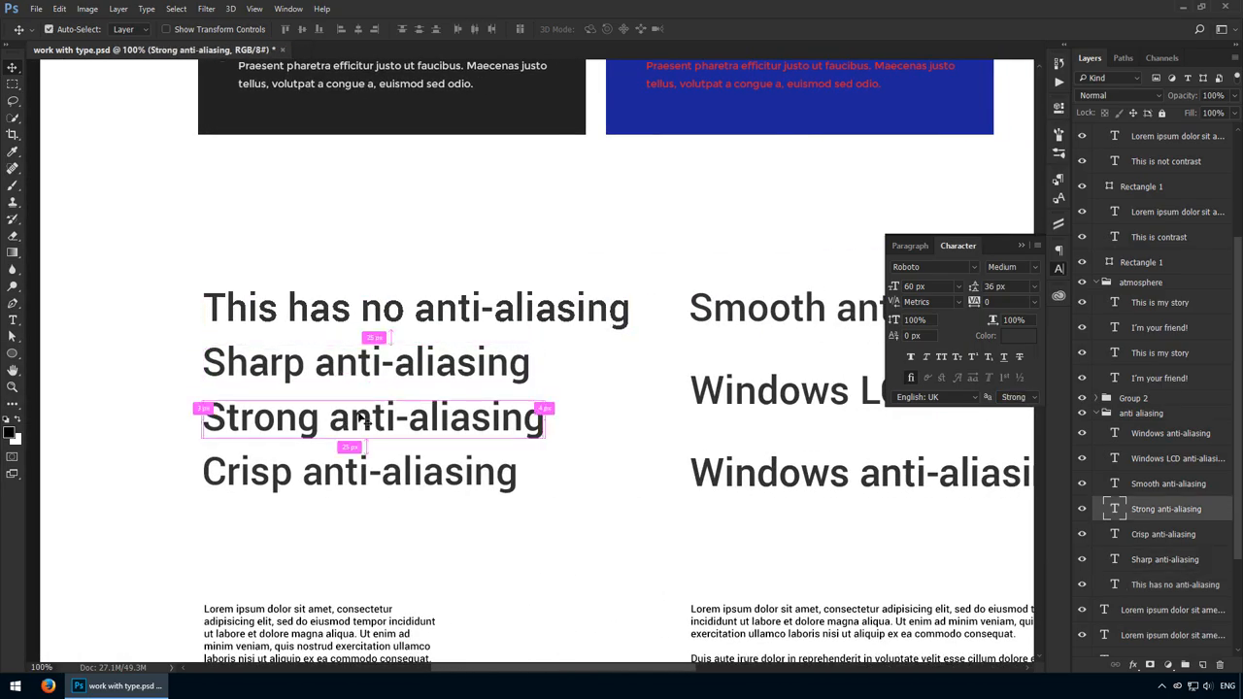
pyautogui.press('z')
pyautogui.moveTo(227, 392); pyautogui.dragTo(415, 390)
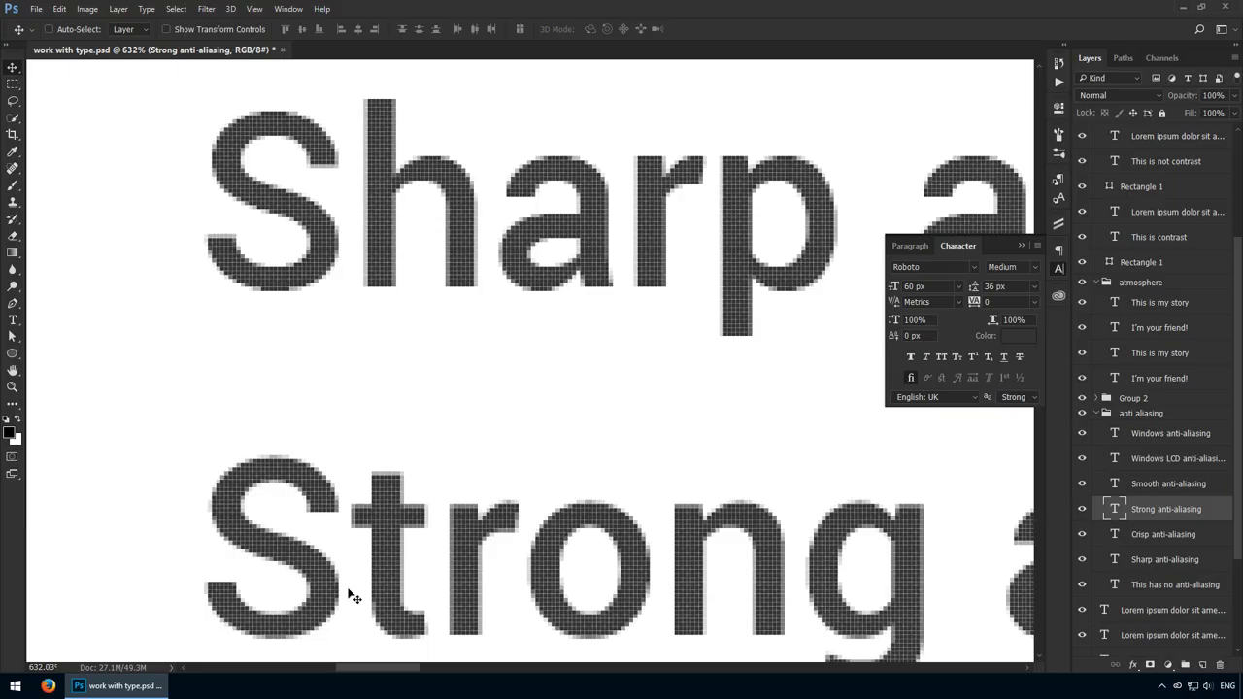
pyautogui.moveTo(369, 546); pyautogui.dragTo(313, 528)
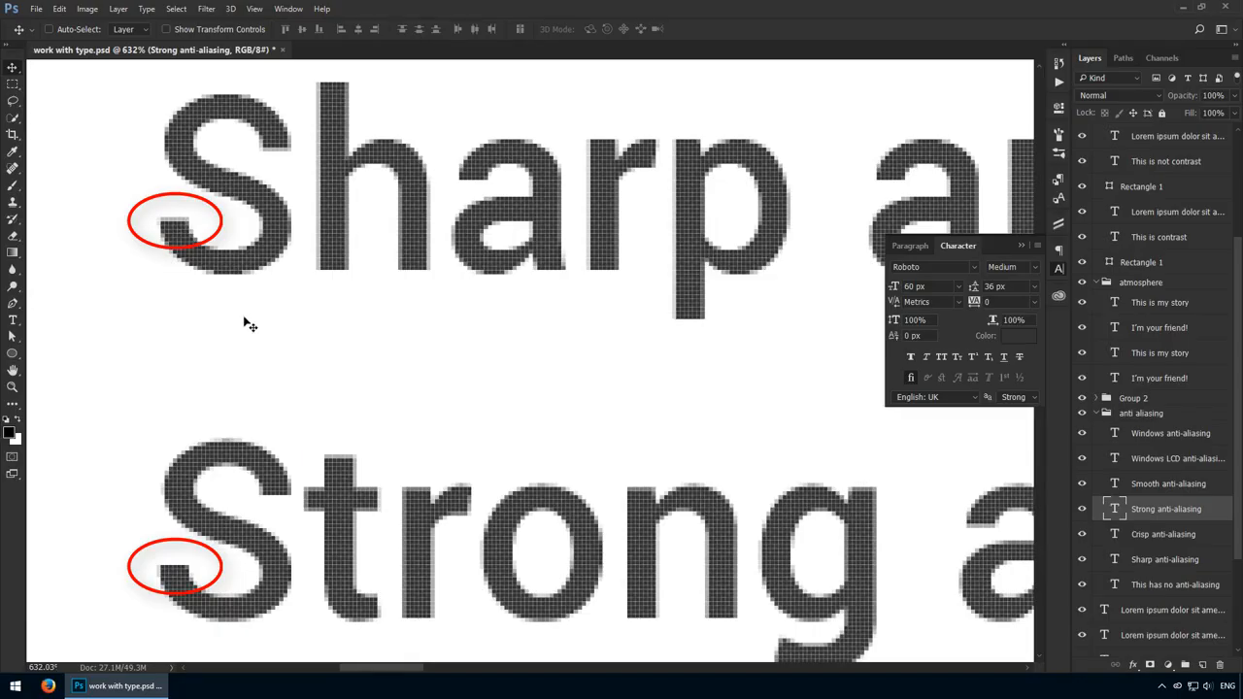
pyautogui.hotkey('ctrl', 'space')
pyautogui.moveTo(143, 208); pyautogui.dragTo(321, 290)
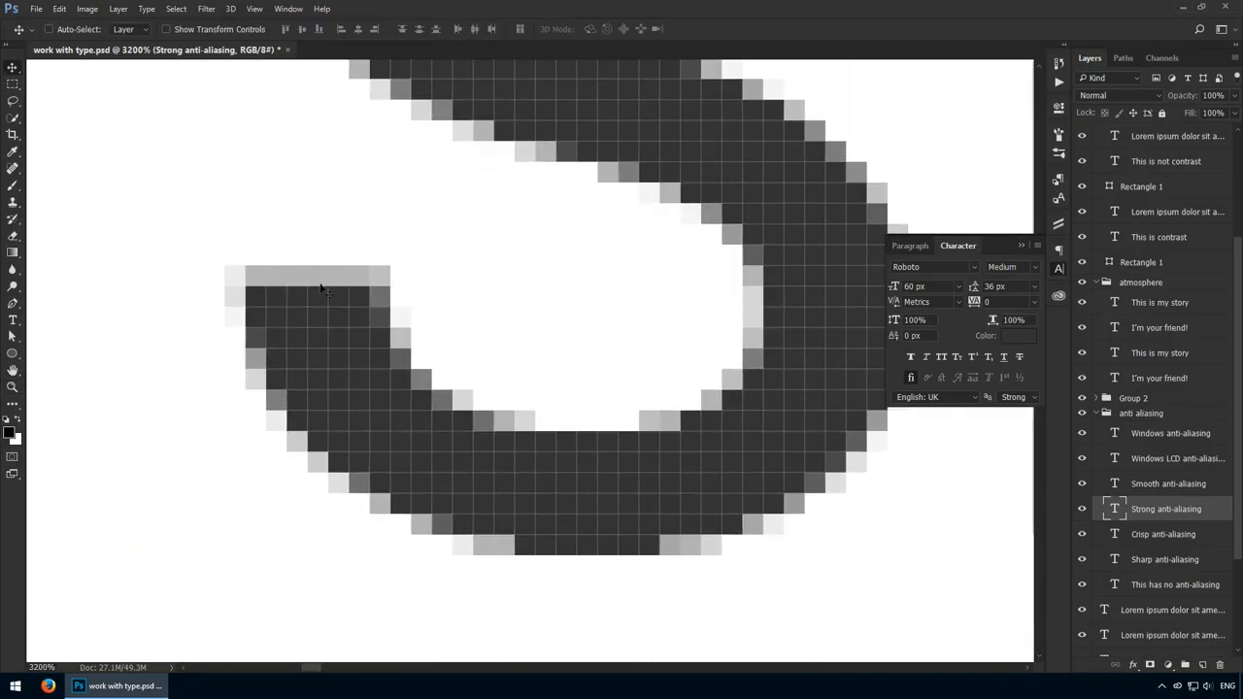
# Examine the edge pixels of the letter S in the Strong sample against those in the Sharp sample at high magnification.
pyautogui.hotkey('ctrl', '1')
pyautogui.hotkey('ctrl', 'space')
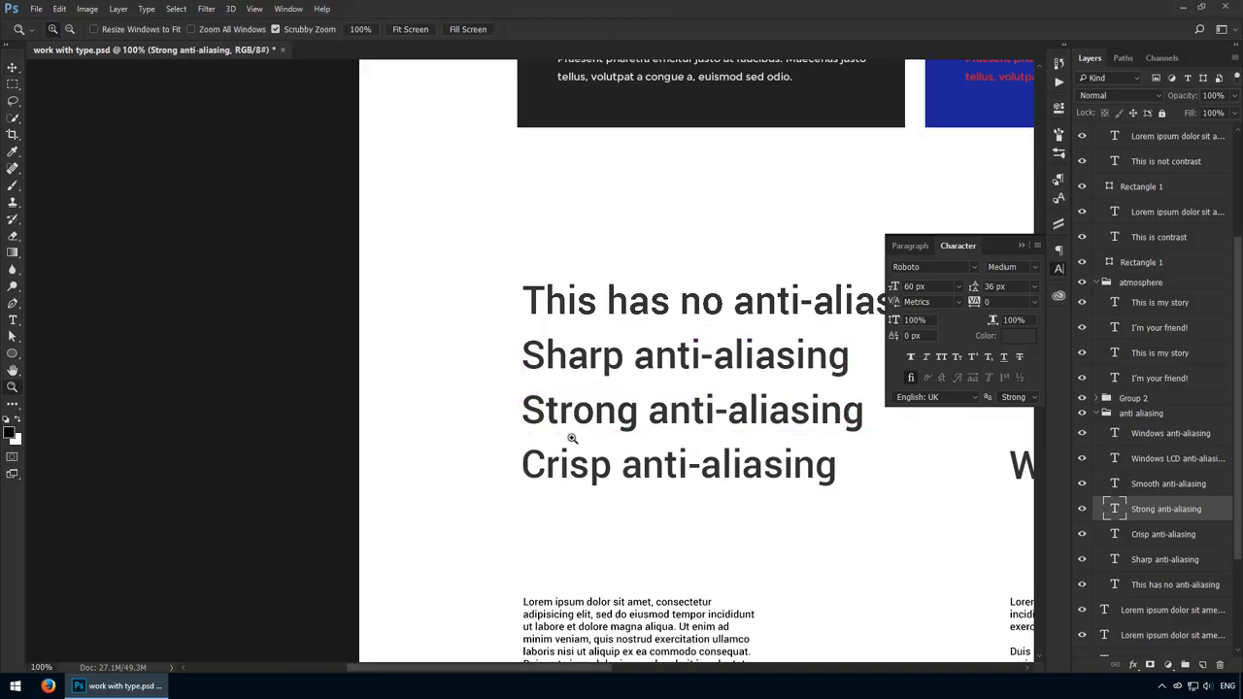
pyautogui.moveTo(572, 436); pyautogui.dragTo(652, 446)
pyautogui.moveTo(271, 273); pyautogui.dragTo(306, 287)
pyautogui.press('space')
pyautogui.moveTo(204, 220); pyautogui.dragTo(299, 389)
pyautogui.hotkey('ctrl', 'space')
pyautogui.press('space')
pyautogui.press('space')
pyautogui.moveTo(412, 214); pyautogui.dragTo(410, 508)
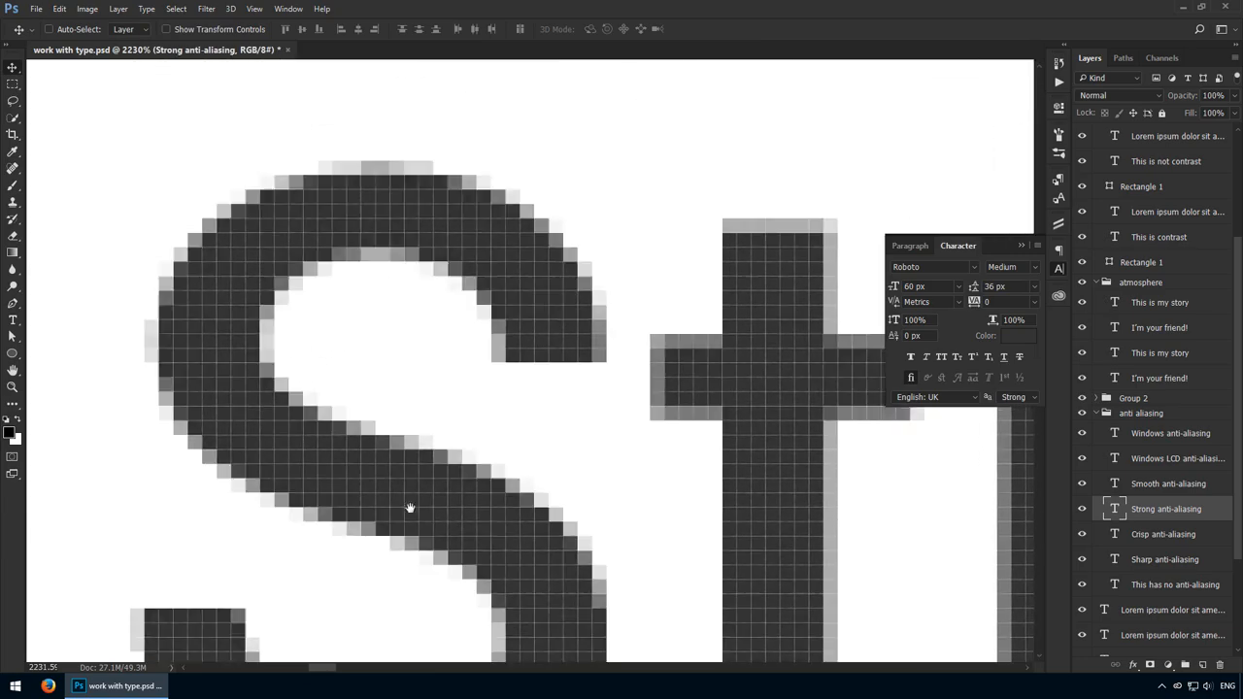
pyautogui.moveTo(368, 241); pyautogui.dragTo(378, 538)
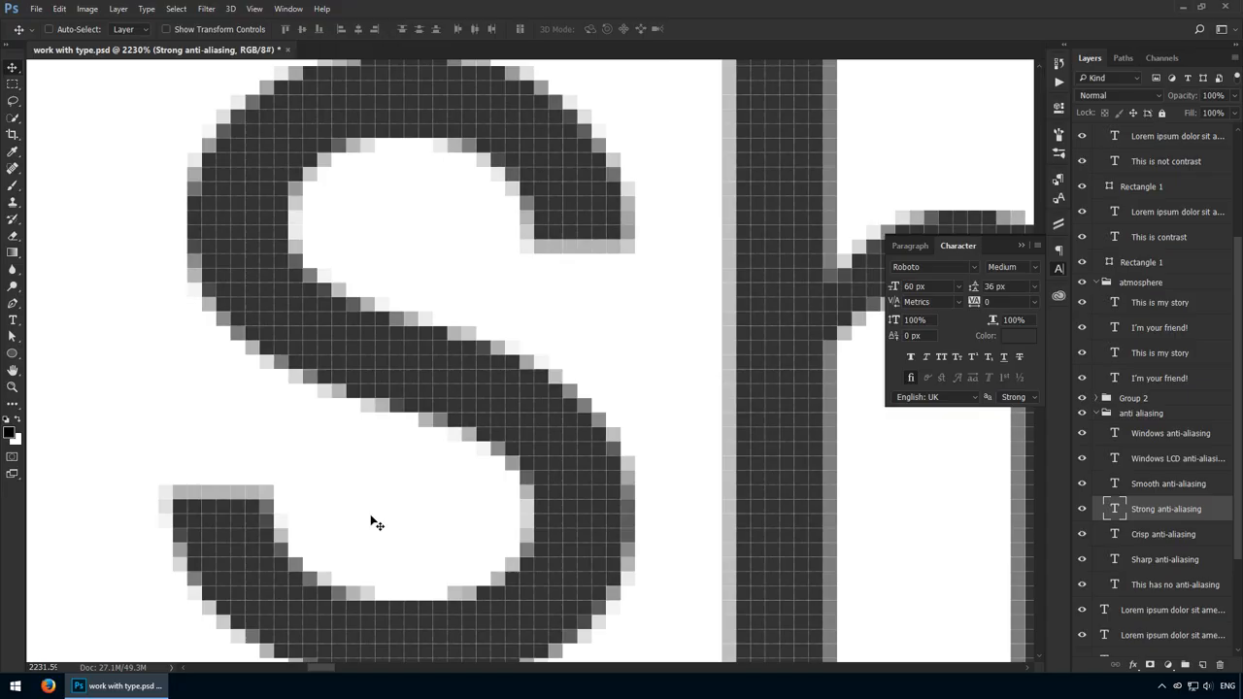
# Return to 100% zoom and bring the lorem ipsum paragraph samples below the anti-aliasing lines into view.
pyautogui.hotkey('ctrl', '1')
pyautogui.moveTo(542, 412); pyautogui.dragTo(299, 405)
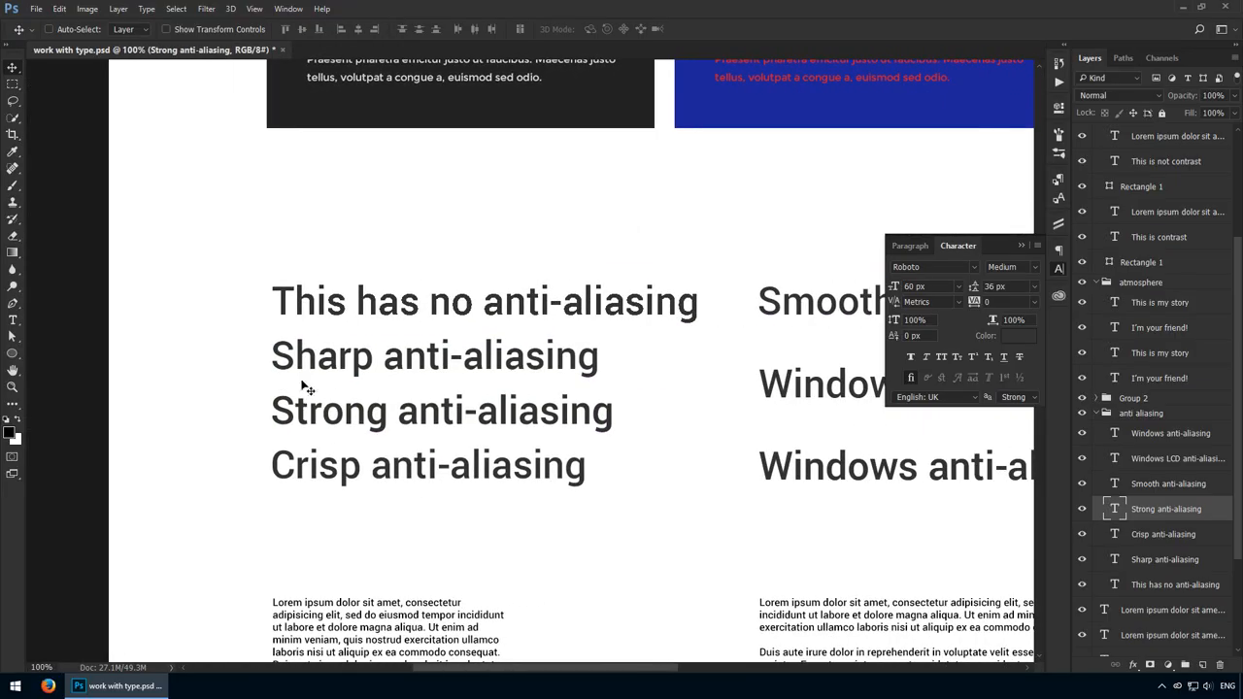
pyautogui.moveTo(517, 393); pyautogui.dragTo(318, 400)
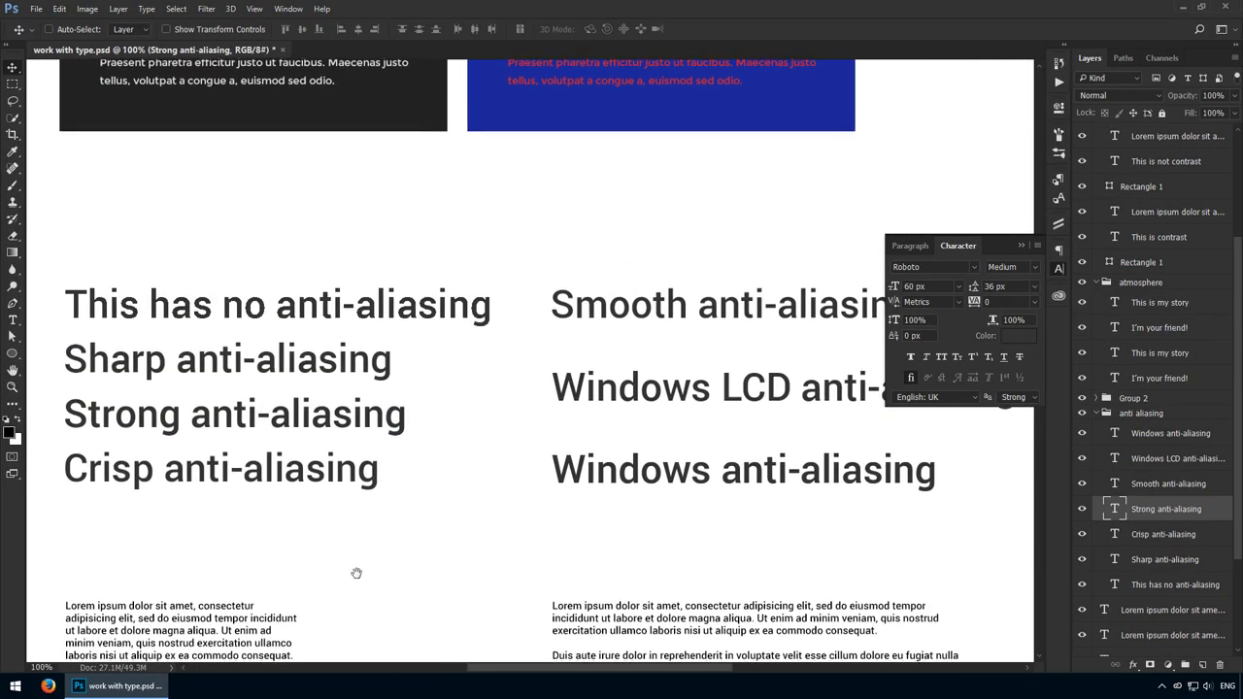
pyautogui.moveTo(356, 573); pyautogui.dragTo(365, 161)
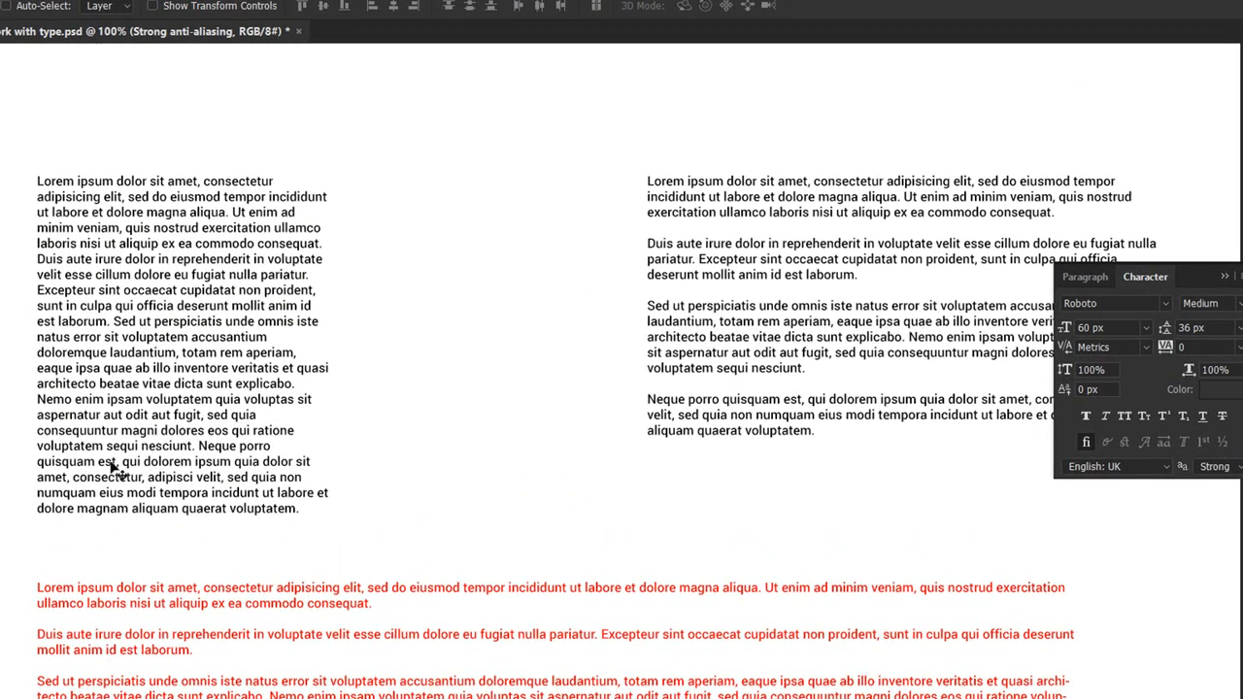
# Compare the line lengths and paragraph spacing of the narrow black column, the wider black text block and the red text block.
pyautogui.scroll(-5, 271, 666)
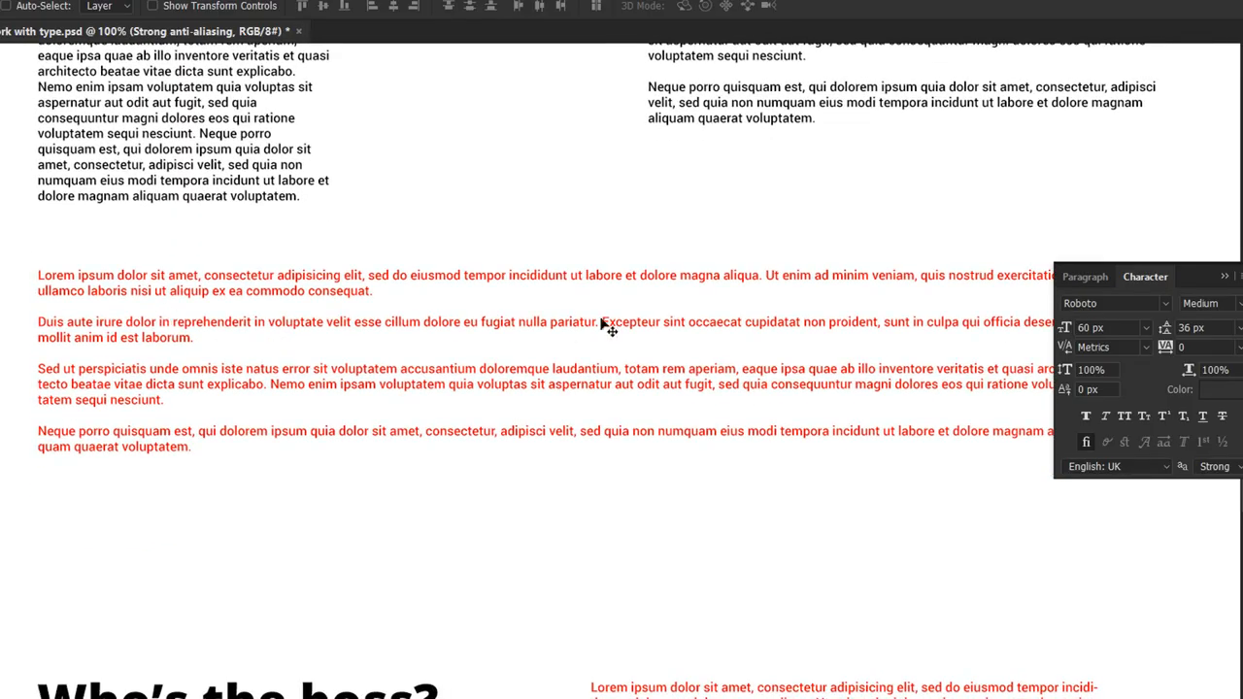
pyautogui.scroll(1, 764, 369)
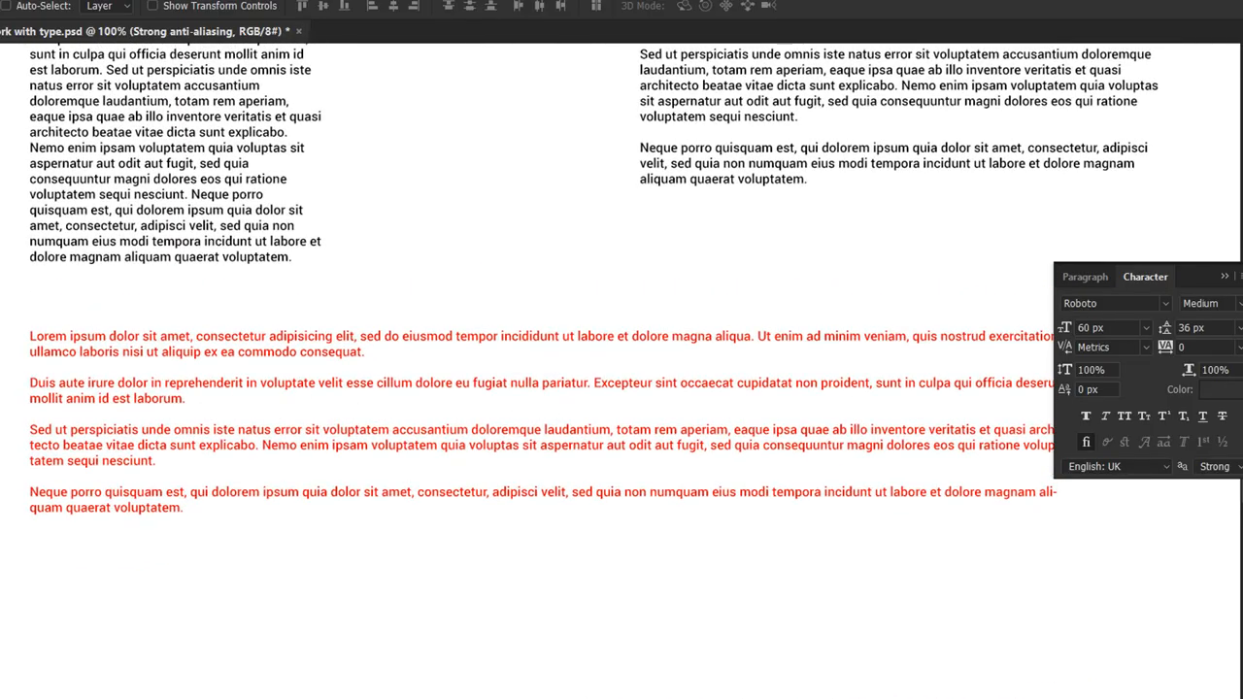
pyautogui.scroll(1, 805, 399)
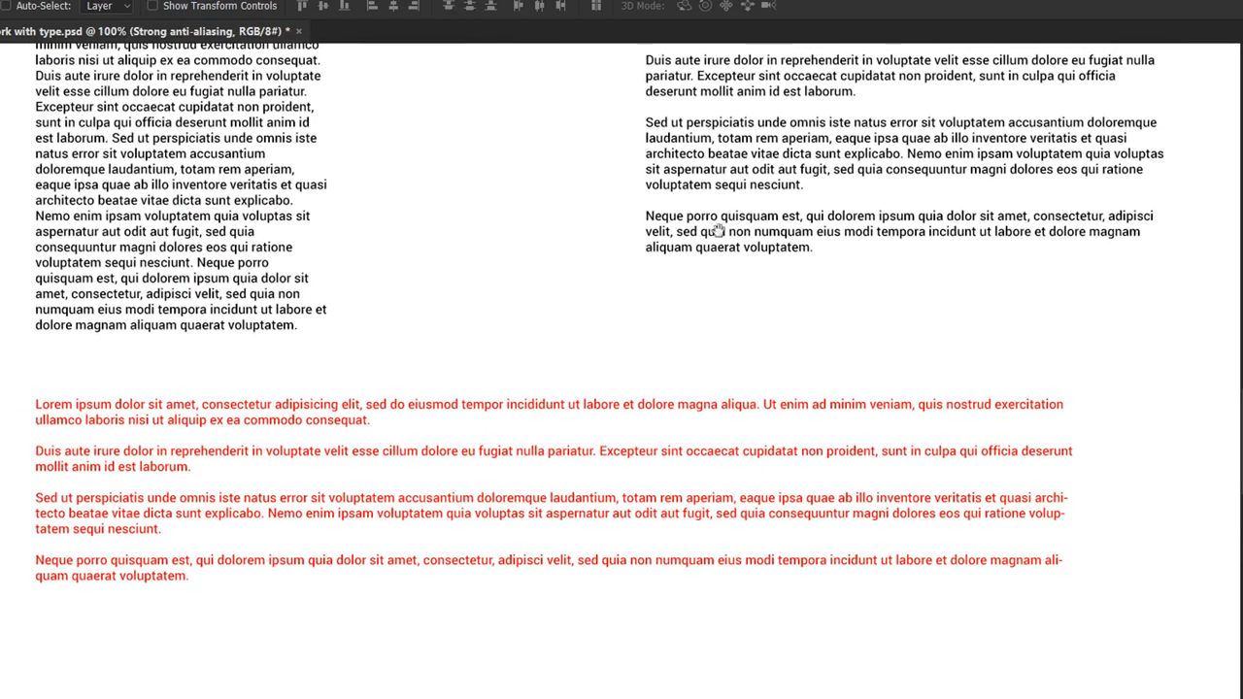
pyautogui.scroll(3, 716, 232)
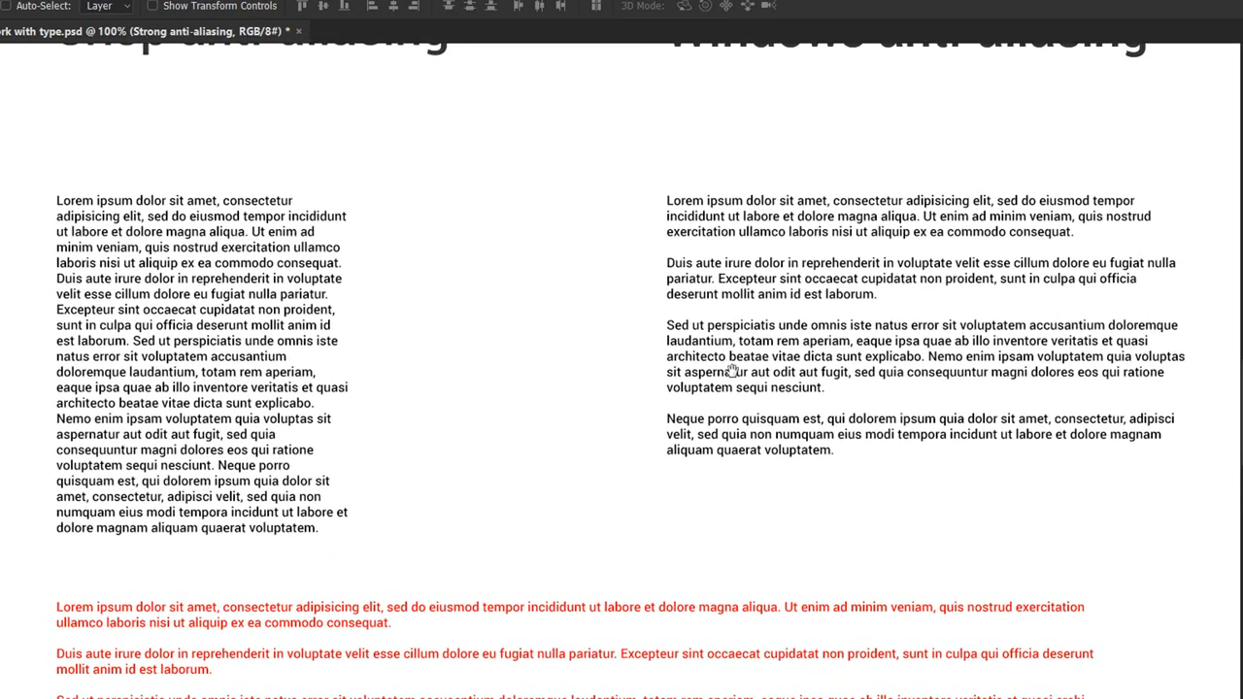
pyautogui.moveTo(732, 371); pyautogui.dragTo(633, 359)
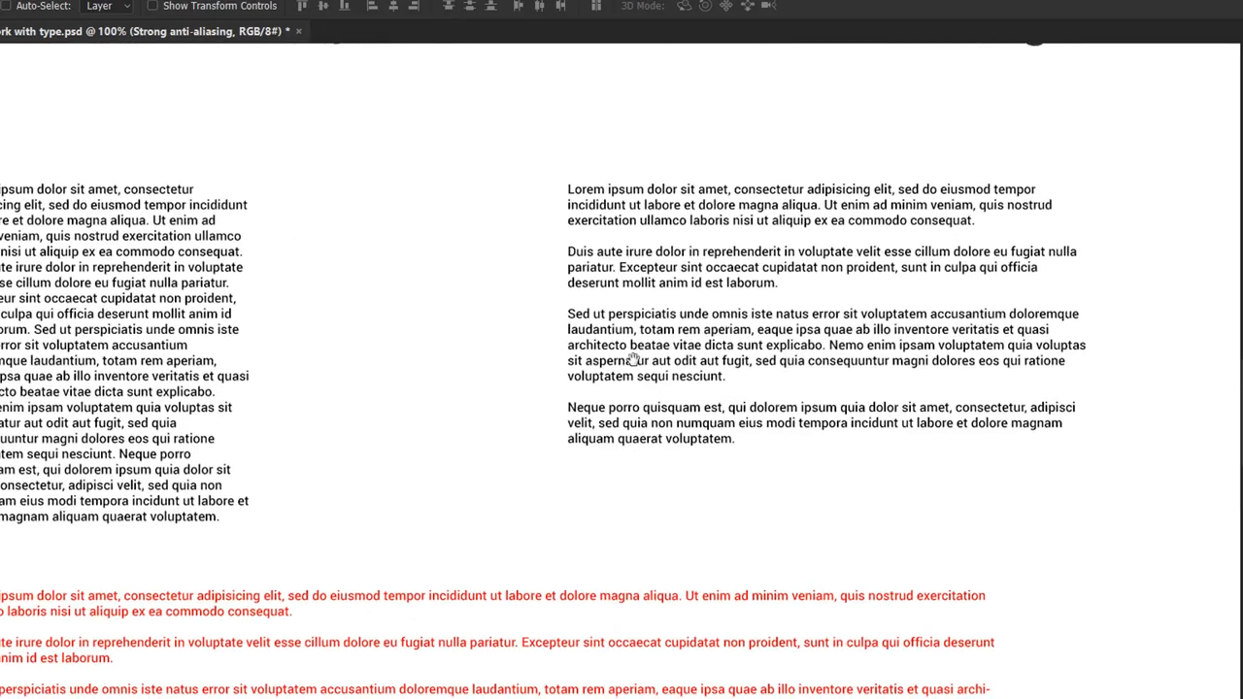
# Try narrowing the text box of the wider black lorem ipsum block slightly from its right edge to rewrap its lines.
pyautogui.click(687, 359)
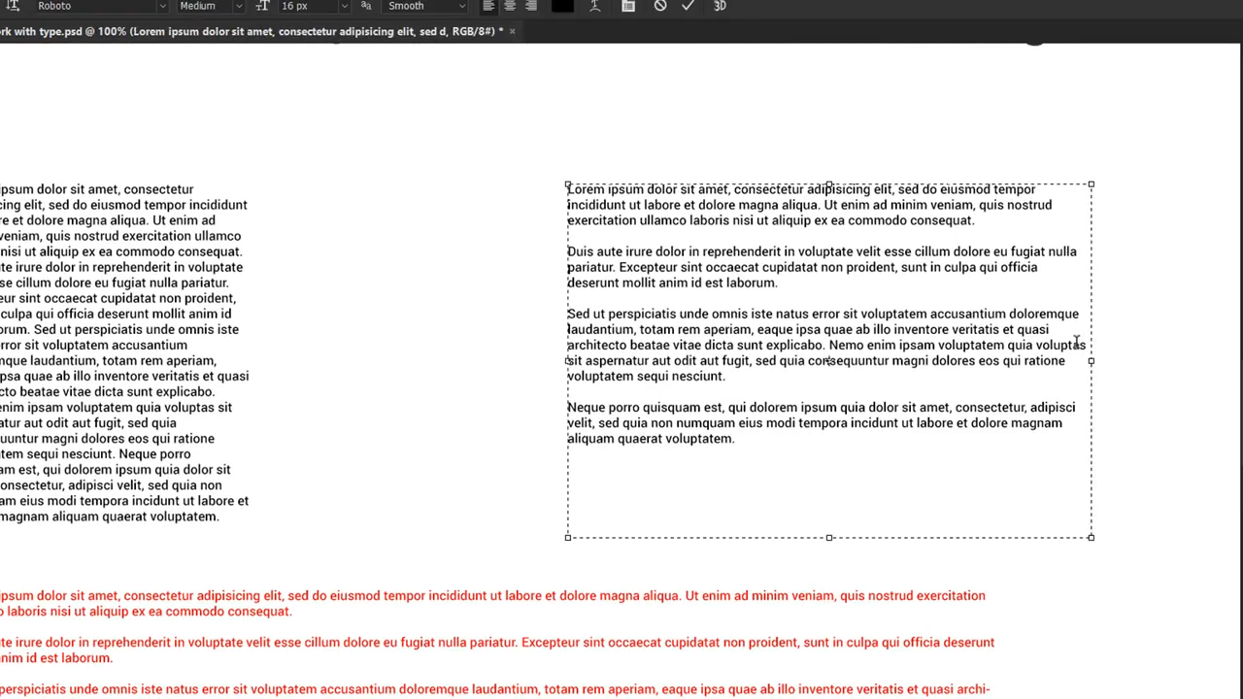
pyautogui.moveTo(1097, 361); pyautogui.dragTo(1063, 361)
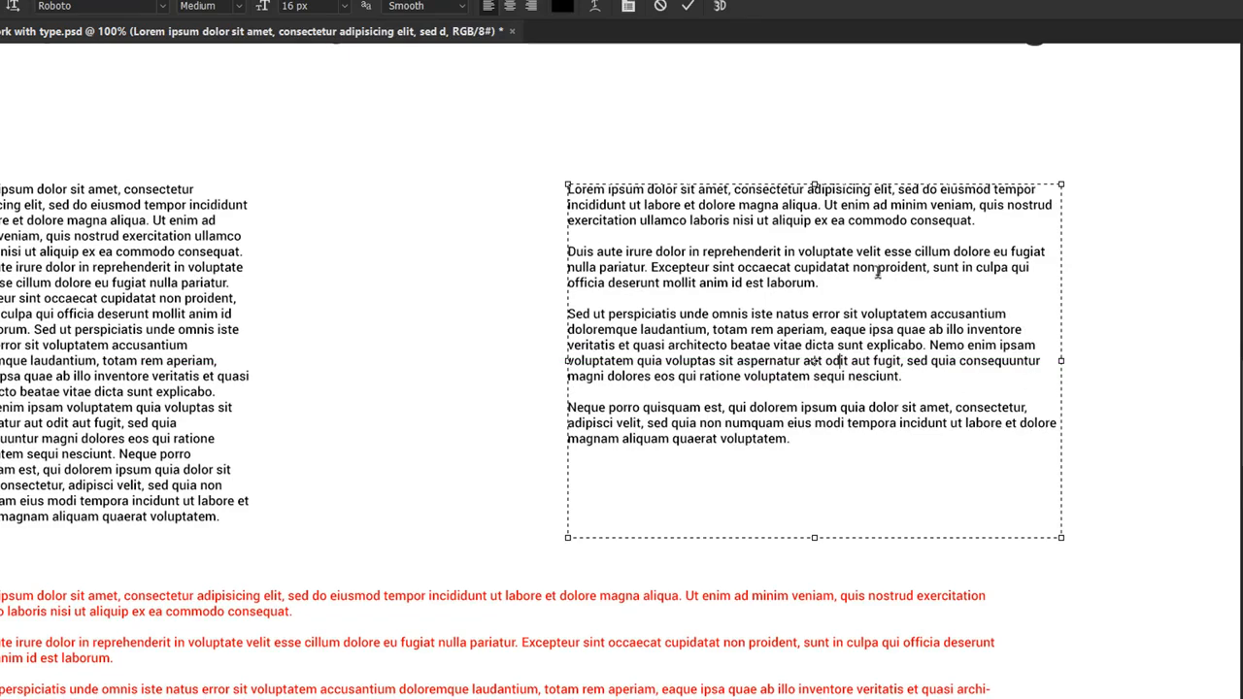
pyautogui.hotkey('ctrl', 'Return')
pyautogui.press('v')
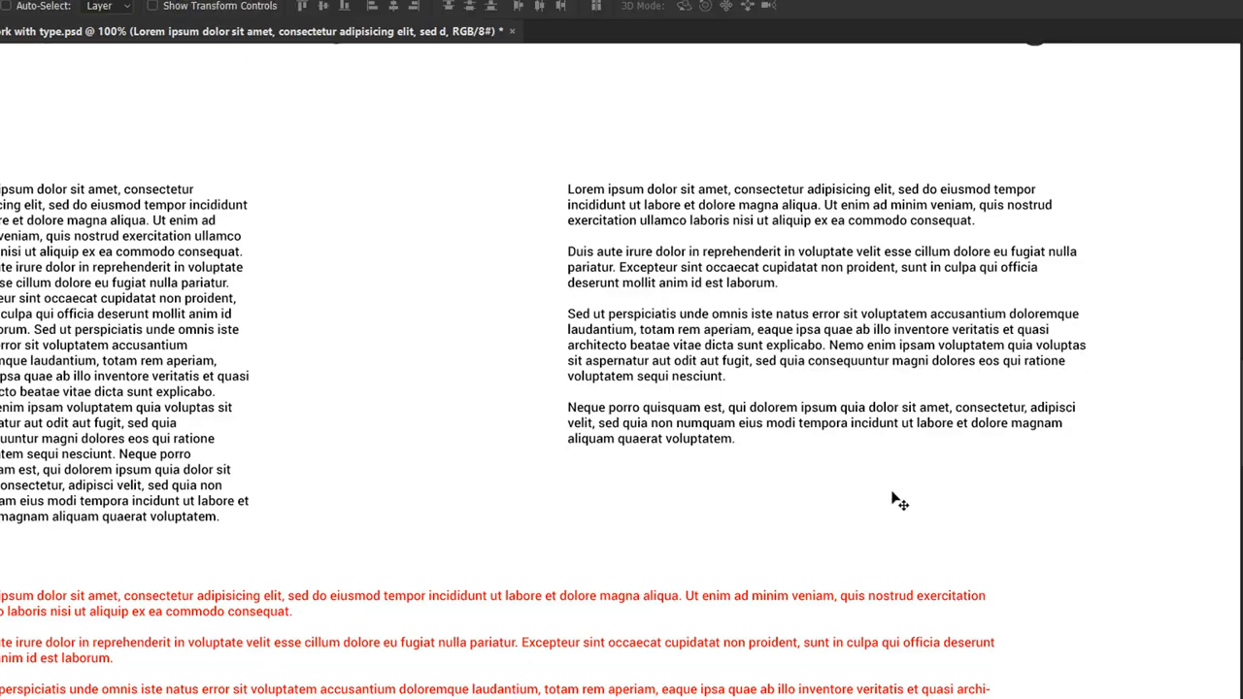
# Recheck the black paragraph samples, and bring the "I'm your friend!" and "This is my story" typeface samples further down into view.
pyautogui.moveTo(760, 446); pyautogui.dragTo(790, 461)
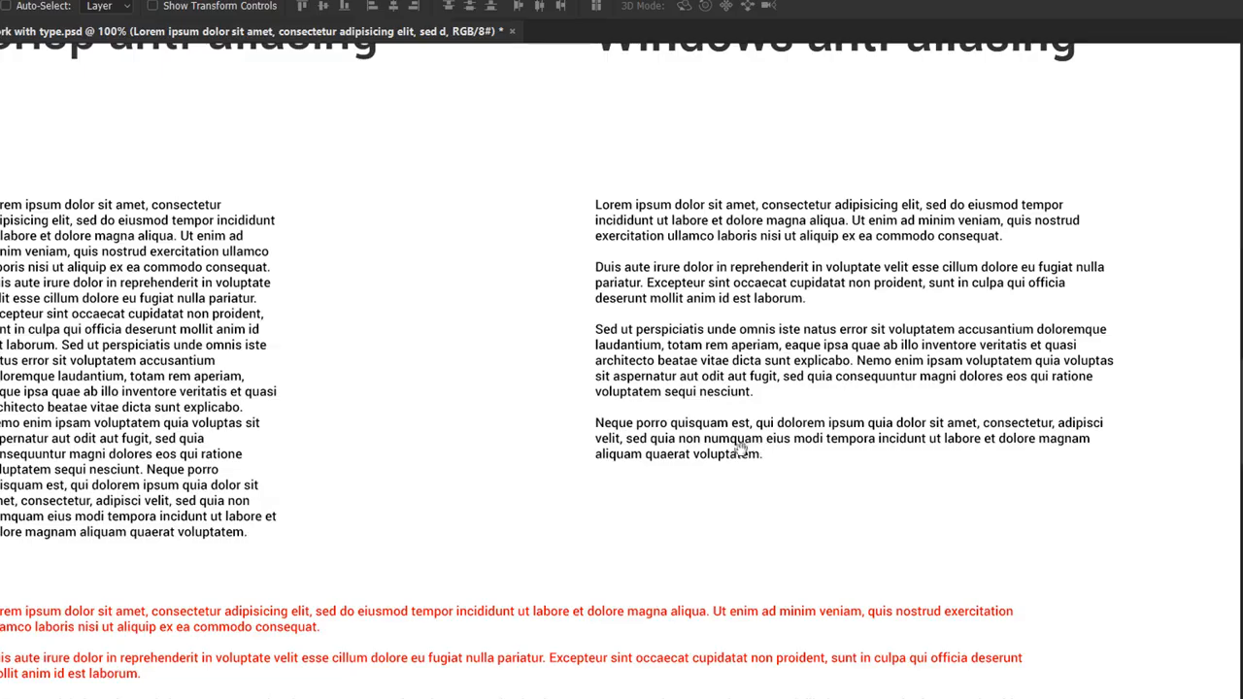
pyautogui.moveTo(723, 461); pyautogui.dragTo(770, 471)
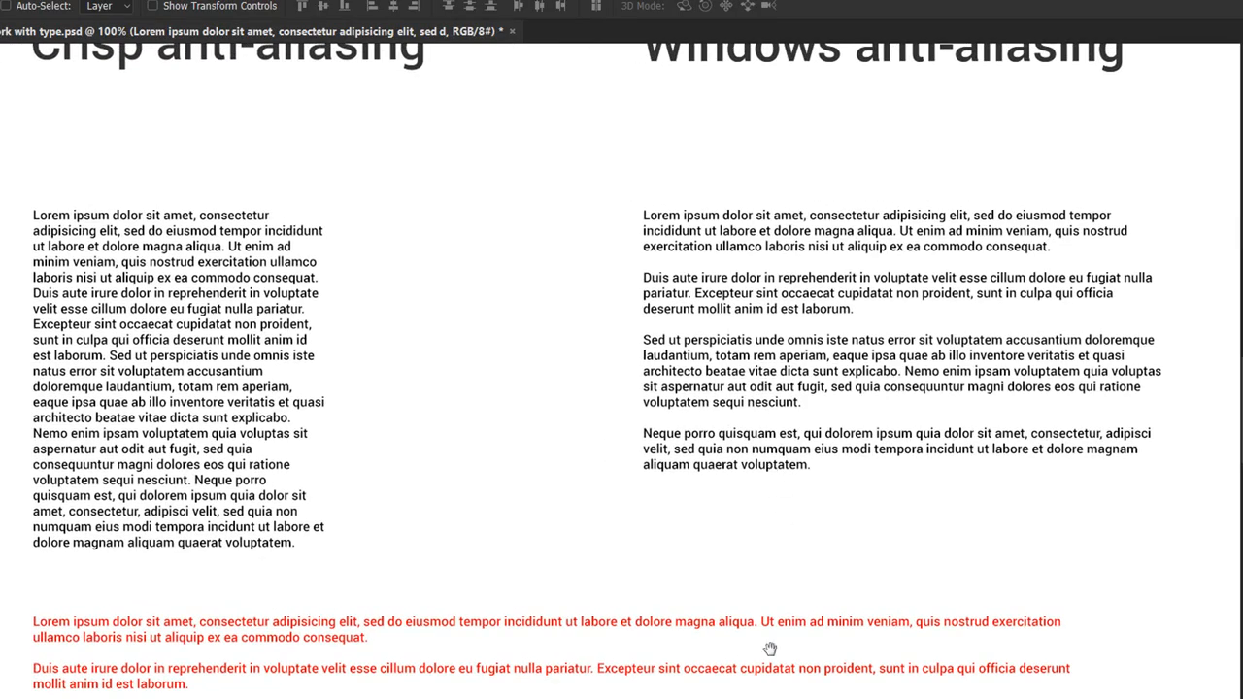
pyautogui.moveTo(752, 658); pyautogui.dragTo(732, 324)
pyautogui.moveTo(692, 562); pyautogui.dragTo(707, 158)
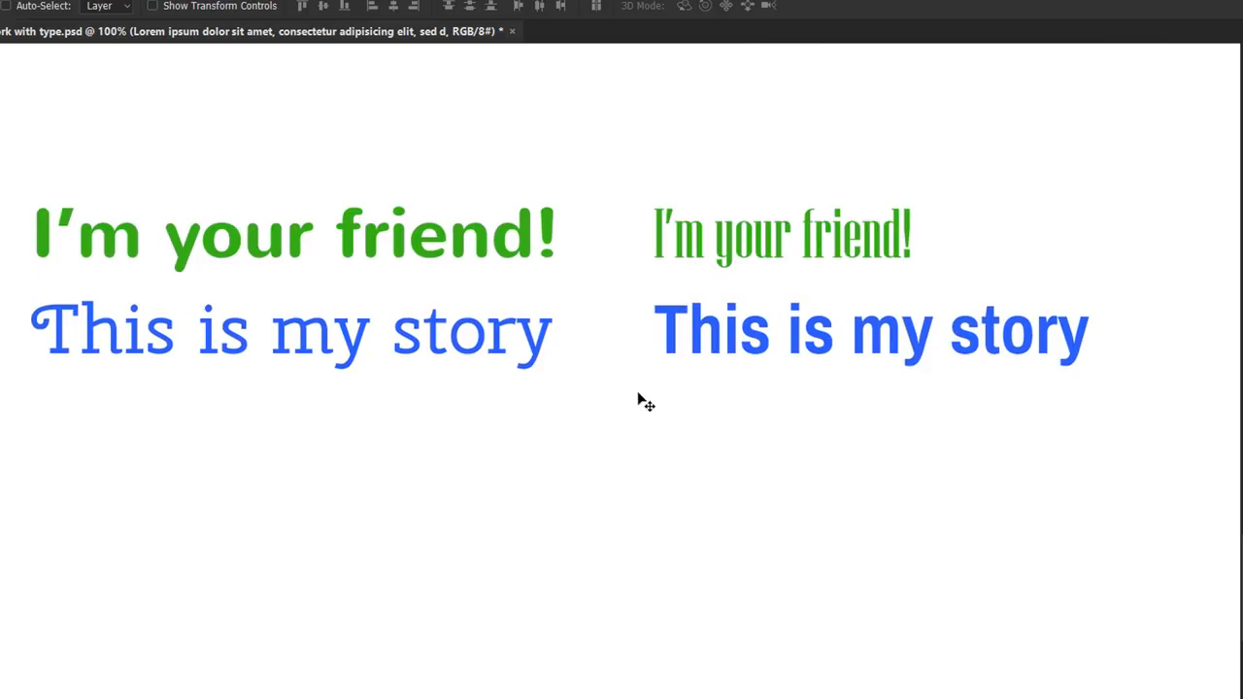